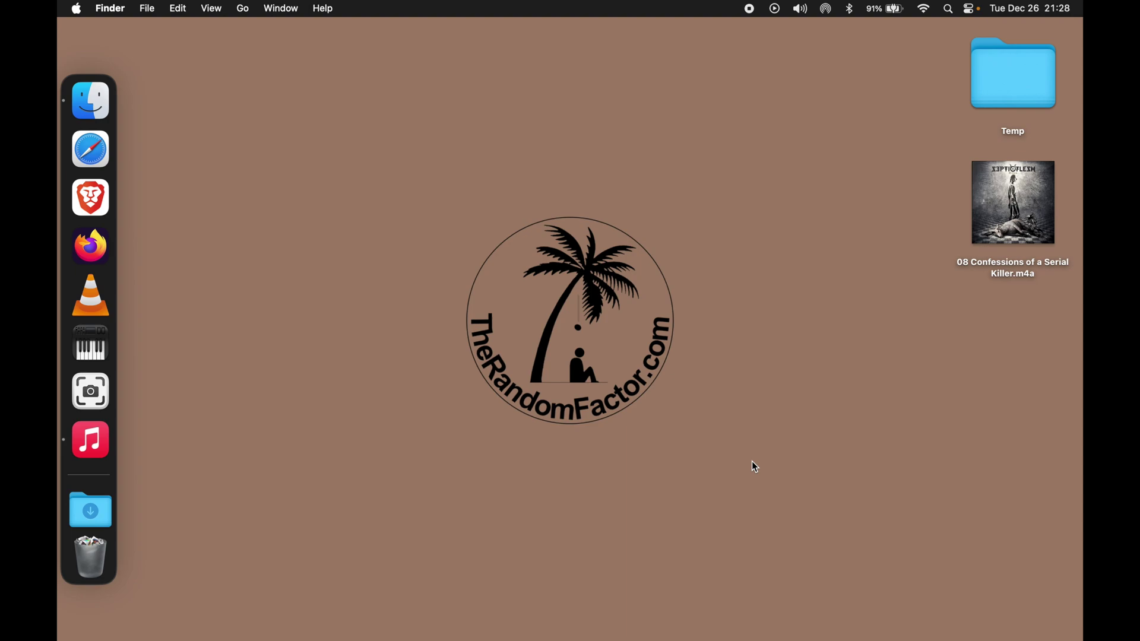
# In a Finder window, unzip au_lab.zip in the Music folder to get AU Lab.app
pyautogui.click(105, 102)
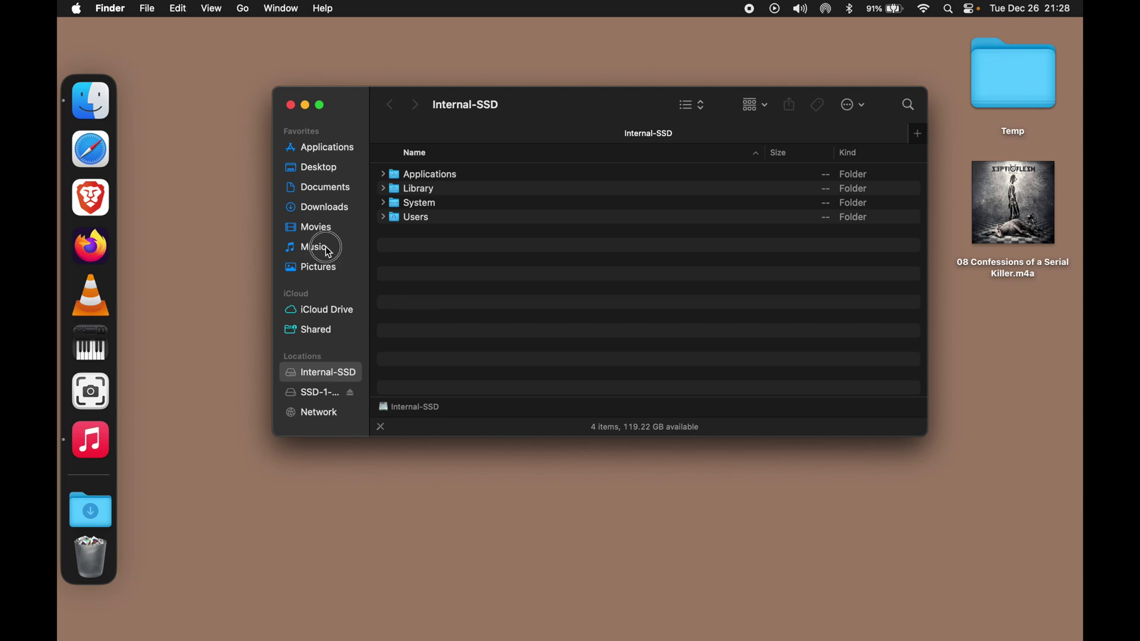
pyautogui.click(321, 247)
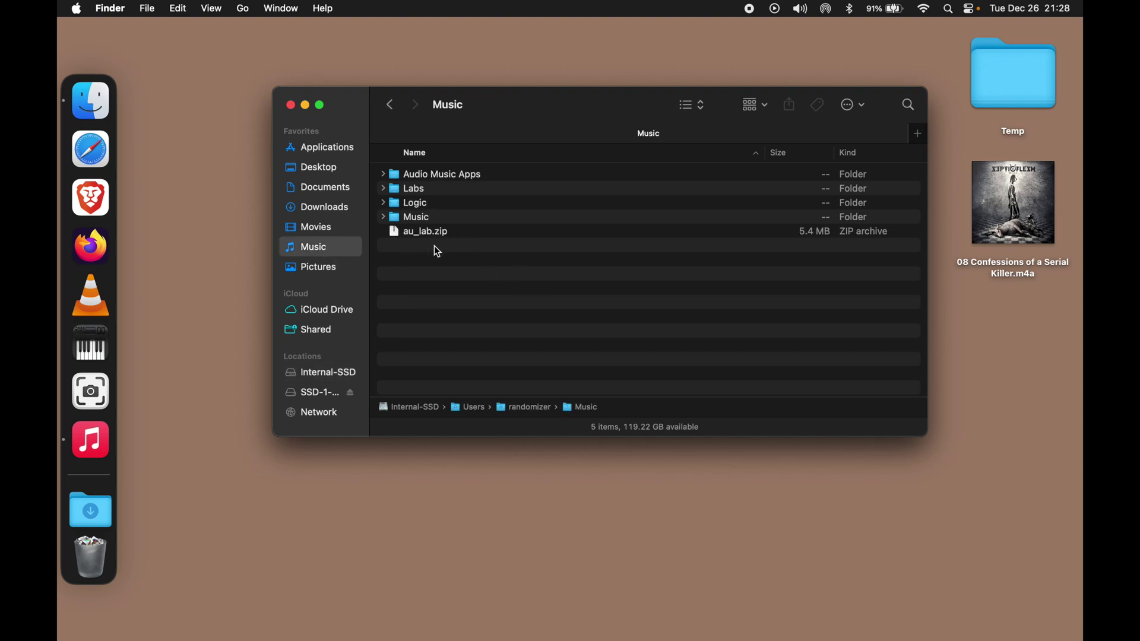
pyautogui.click(396, 234)
pyautogui.doubleClick(393, 233)
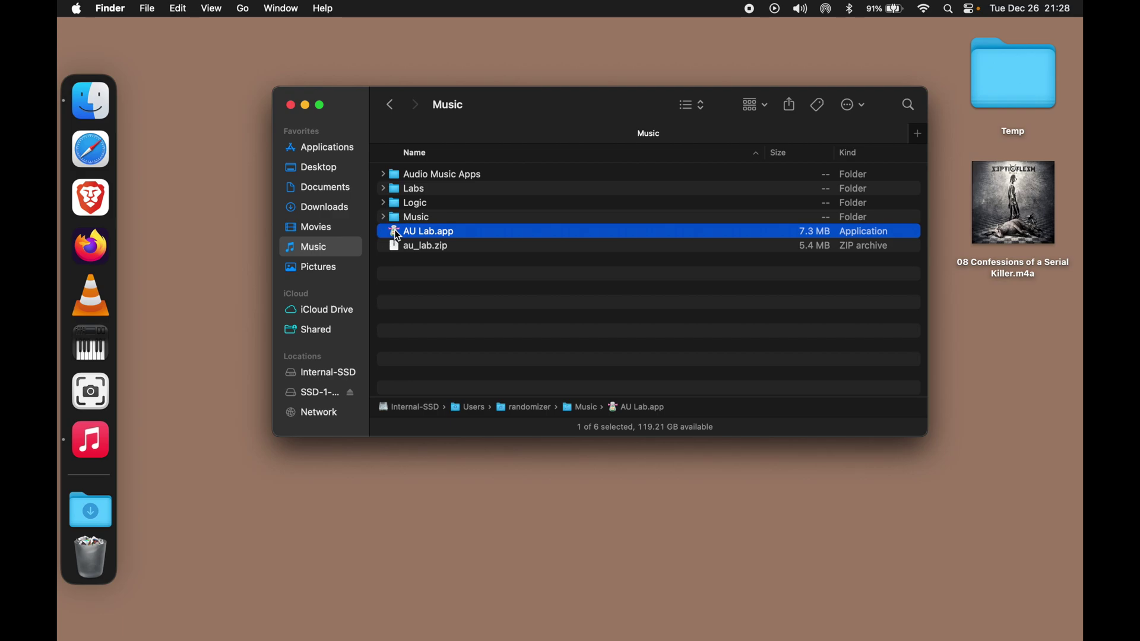
# Open AU Lab.app's package contents and launch the AU Lab executable in Contents/MacOS
pyautogui.rightClick(394, 231)
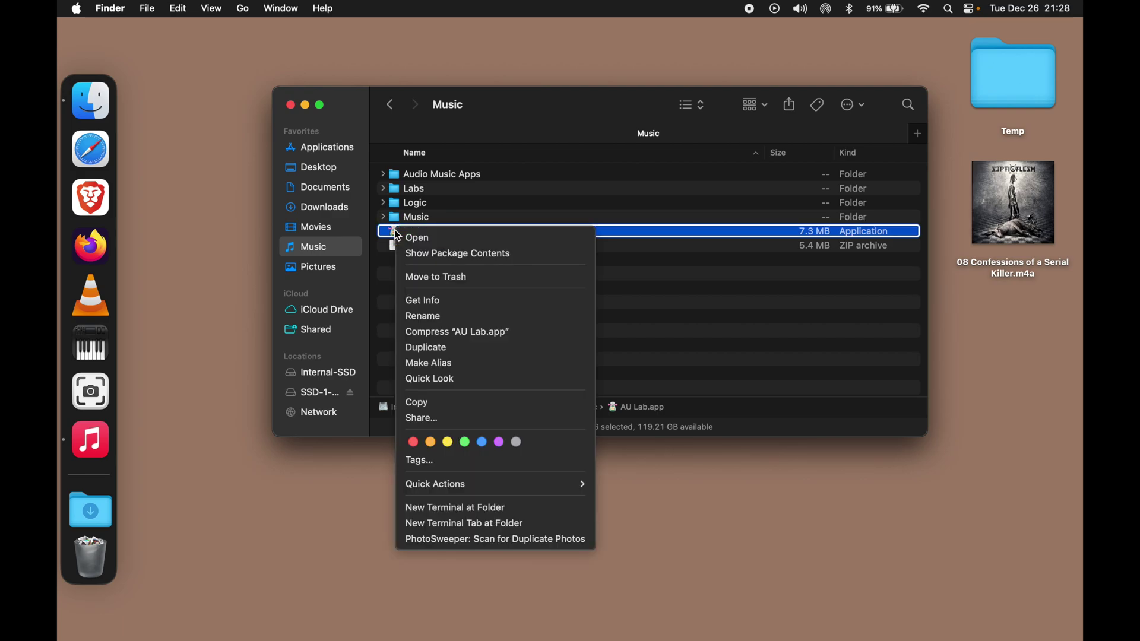
pyautogui.click(448, 256)
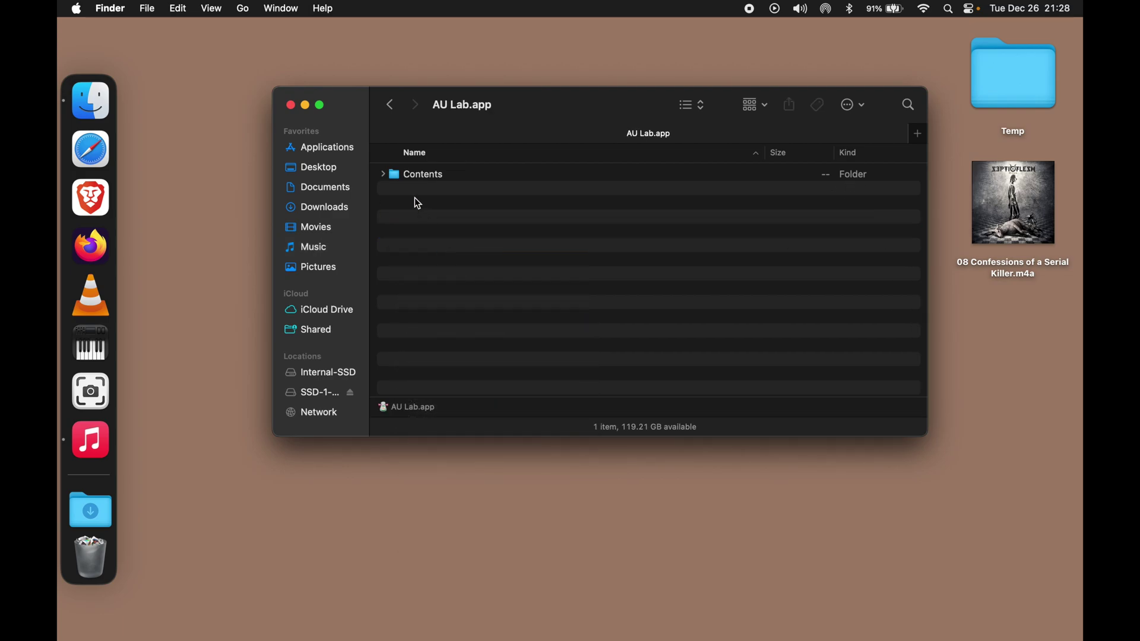
pyautogui.doubleClick(398, 178)
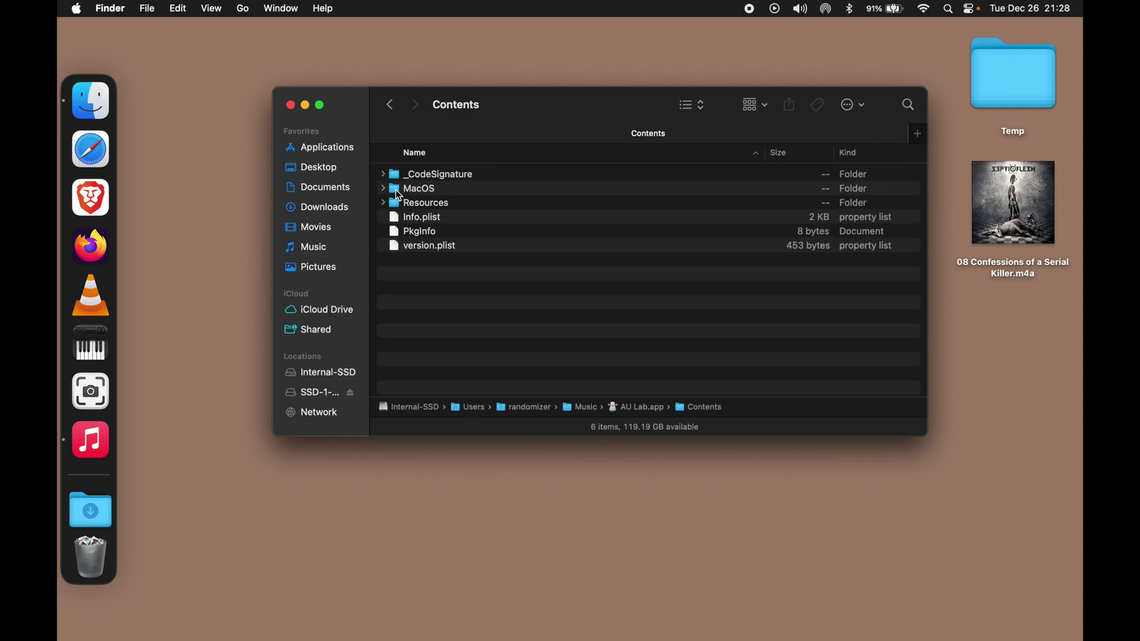
pyautogui.click(399, 191)
pyautogui.doubleClick(398, 190)
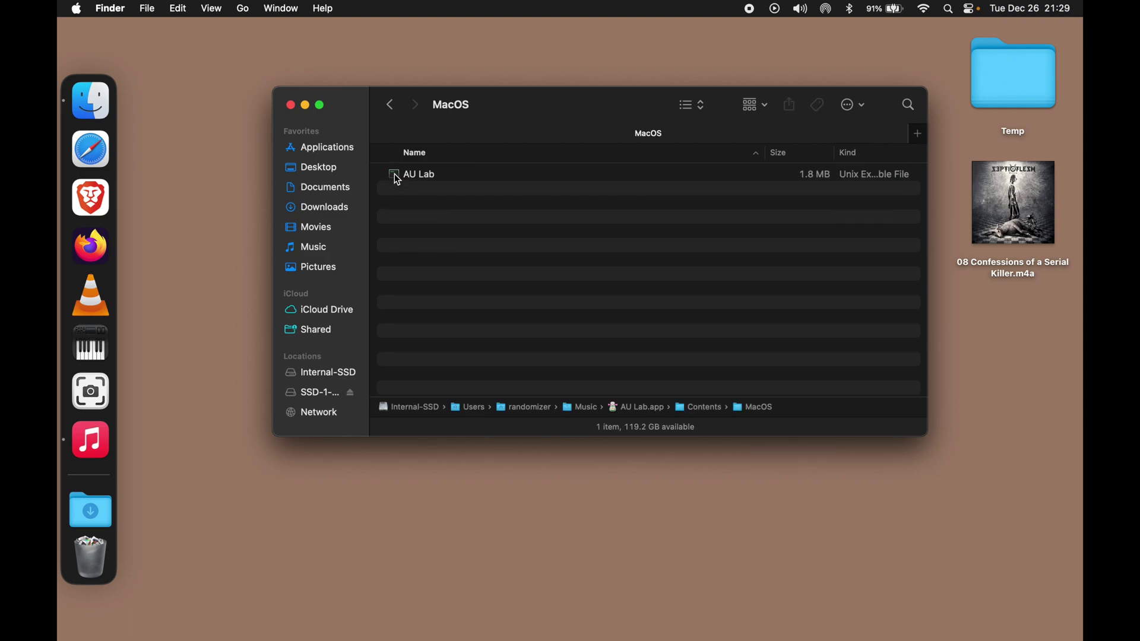
pyautogui.doubleClick(399, 178)
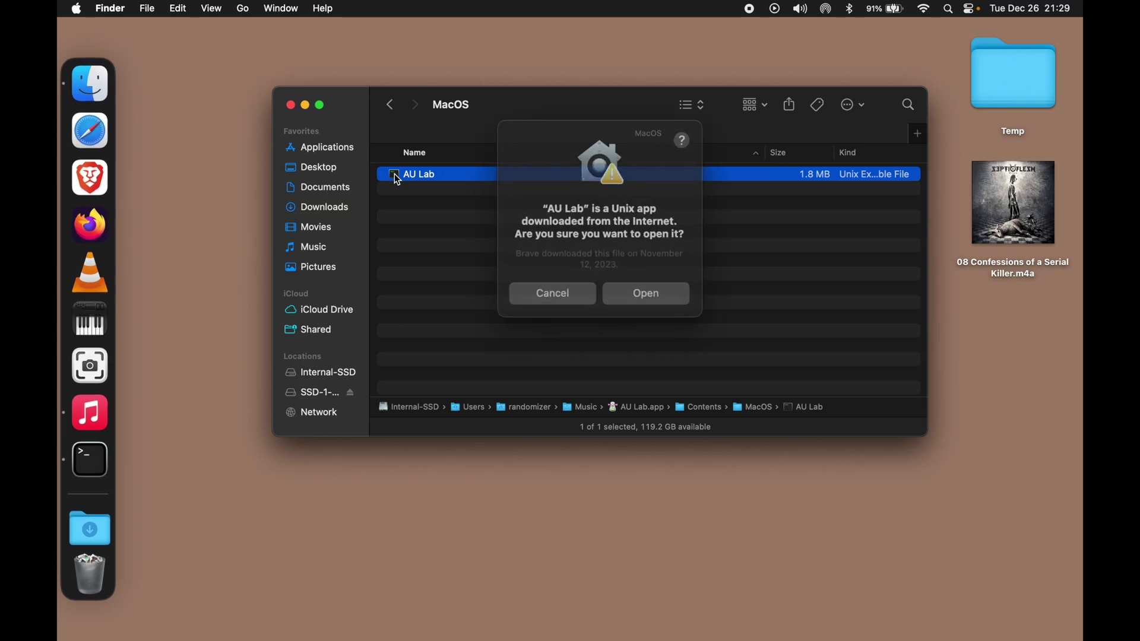
# Confirm opening AU Lab and create a new document with D50s as the audio output device
pyautogui.click(643, 289)
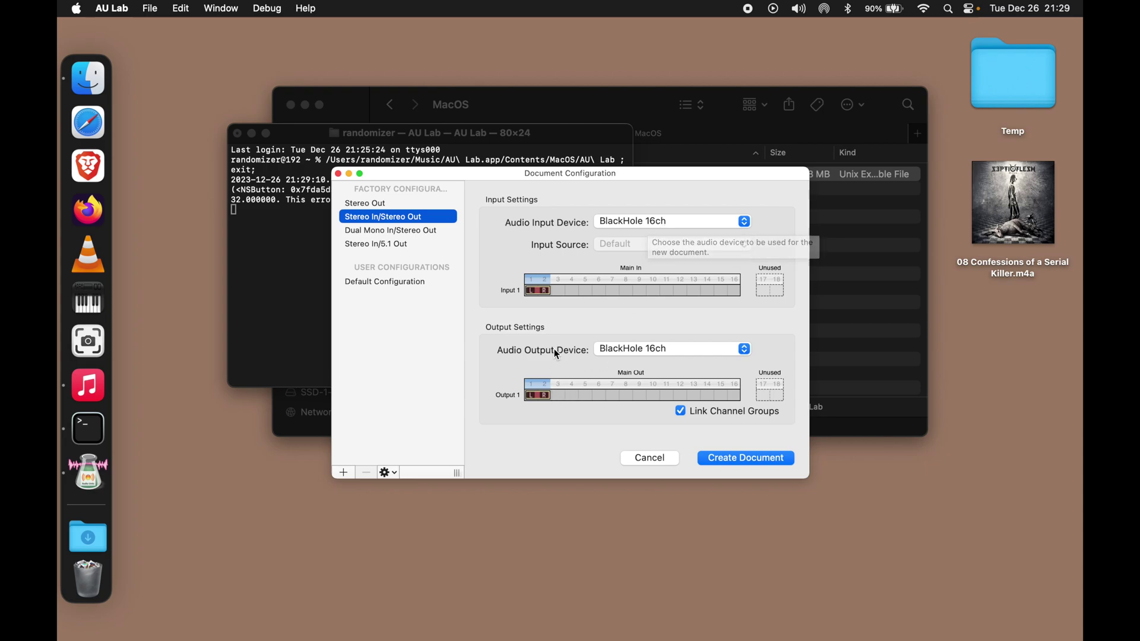
pyautogui.click(640, 349)
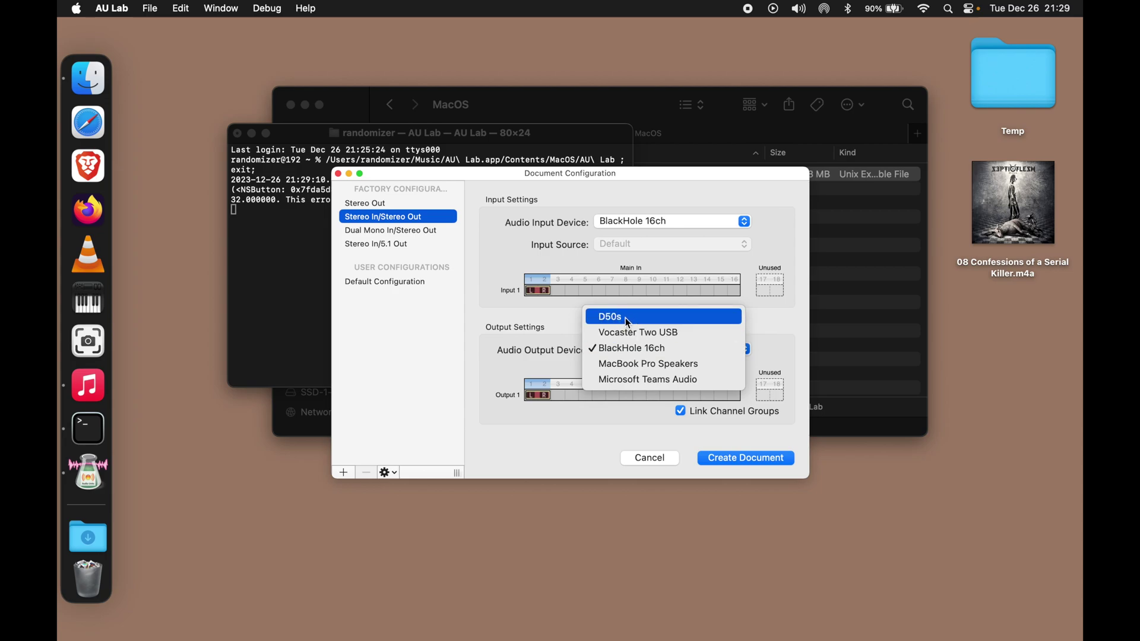
pyautogui.click(628, 318)
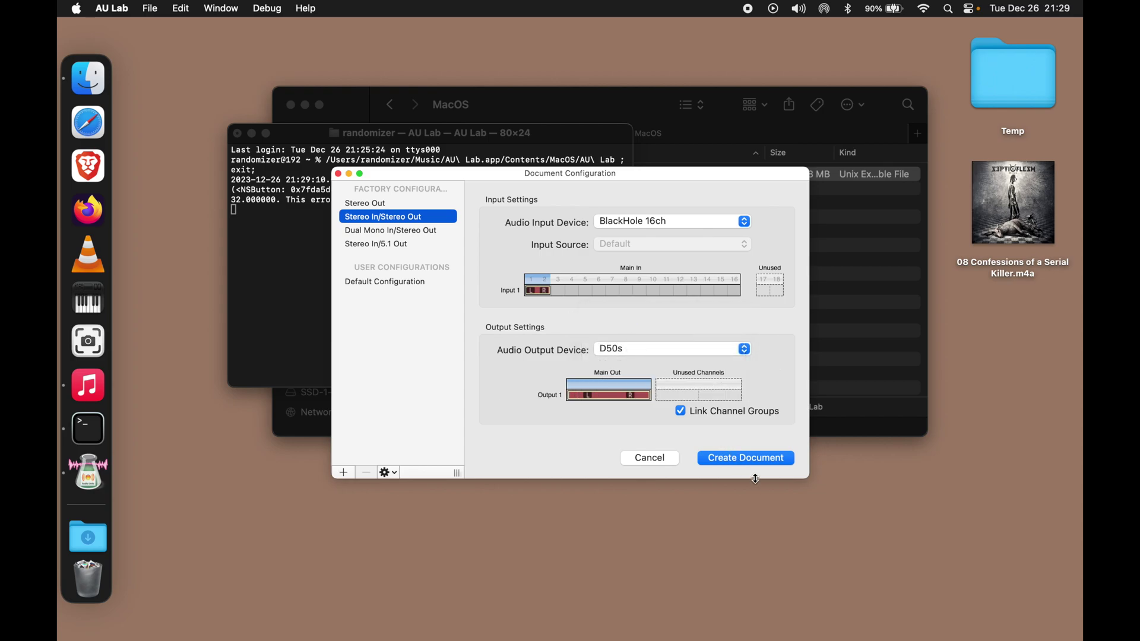
pyautogui.click(757, 457)
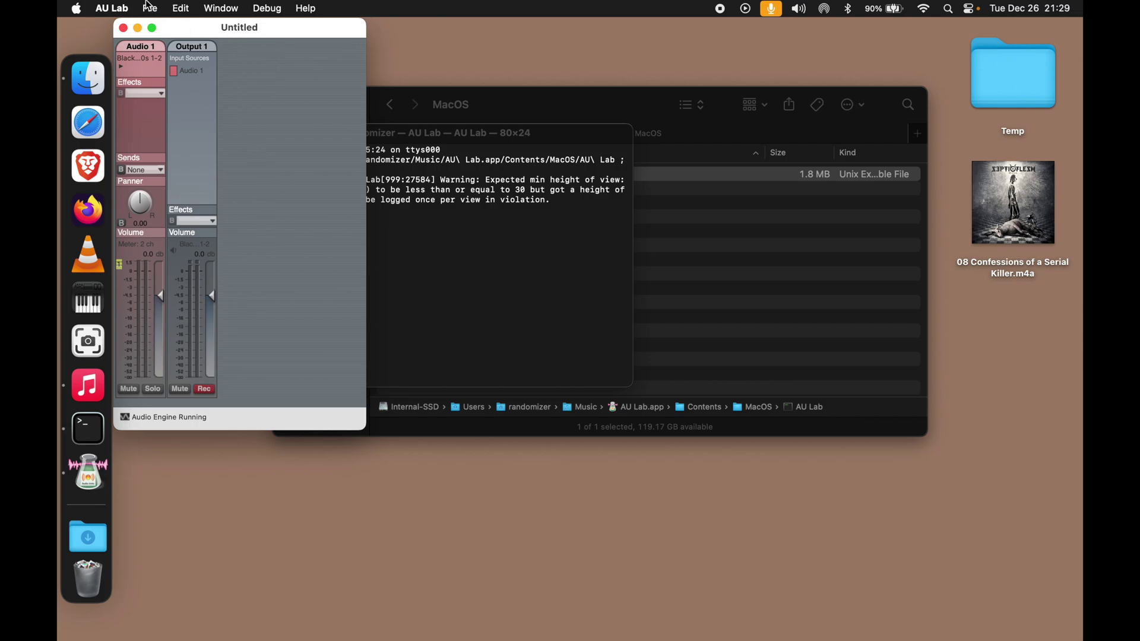
pyautogui.click(125, 9)
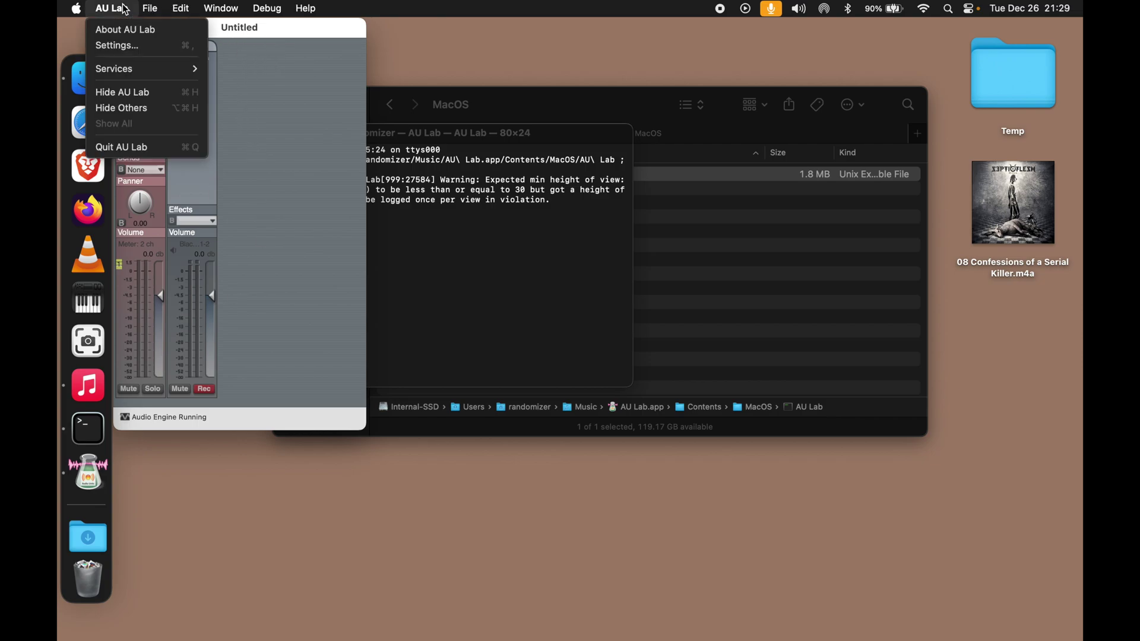
pyautogui.click(130, 47)
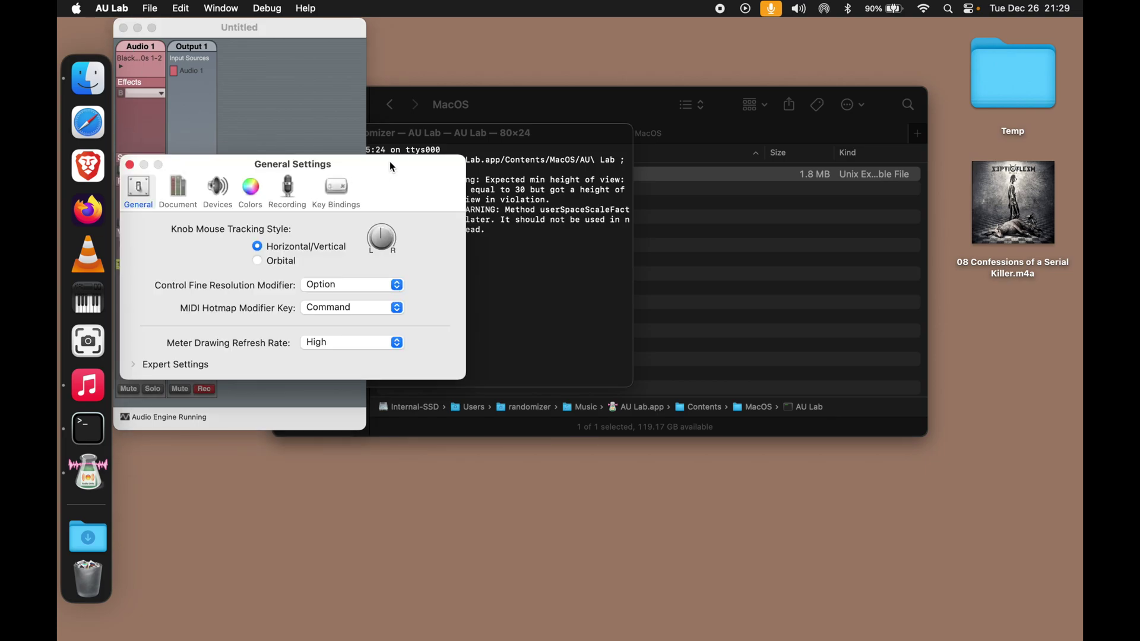
pyautogui.moveTo(389, 162); pyautogui.dragTo(666, 217)
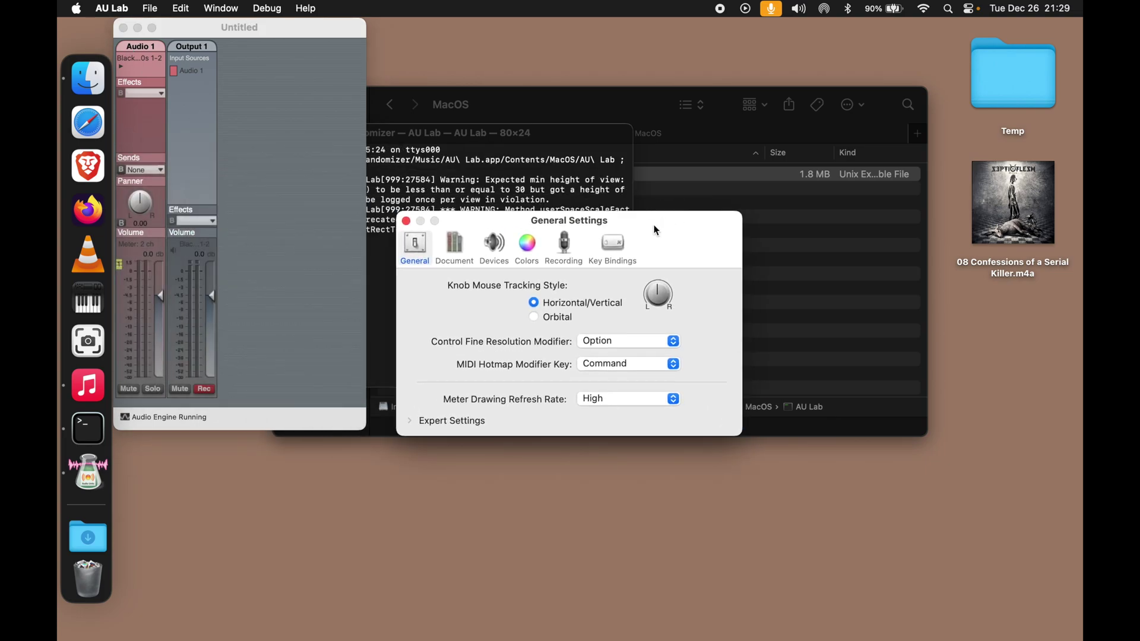
pyautogui.click(463, 248)
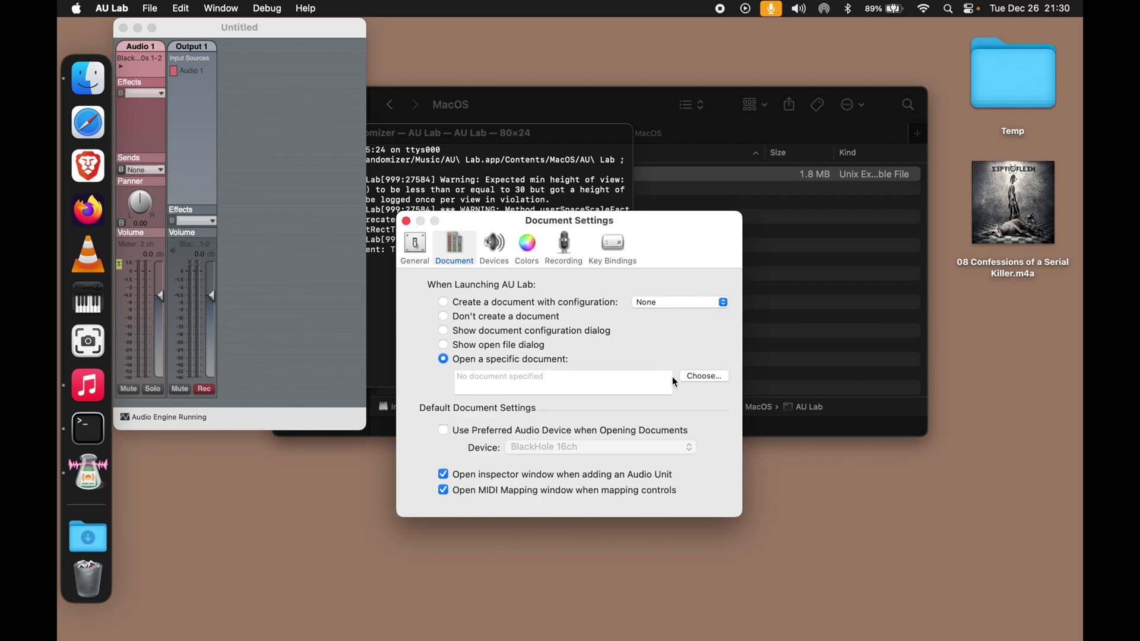
pyautogui.click(406, 221)
pyautogui.click(289, 240)
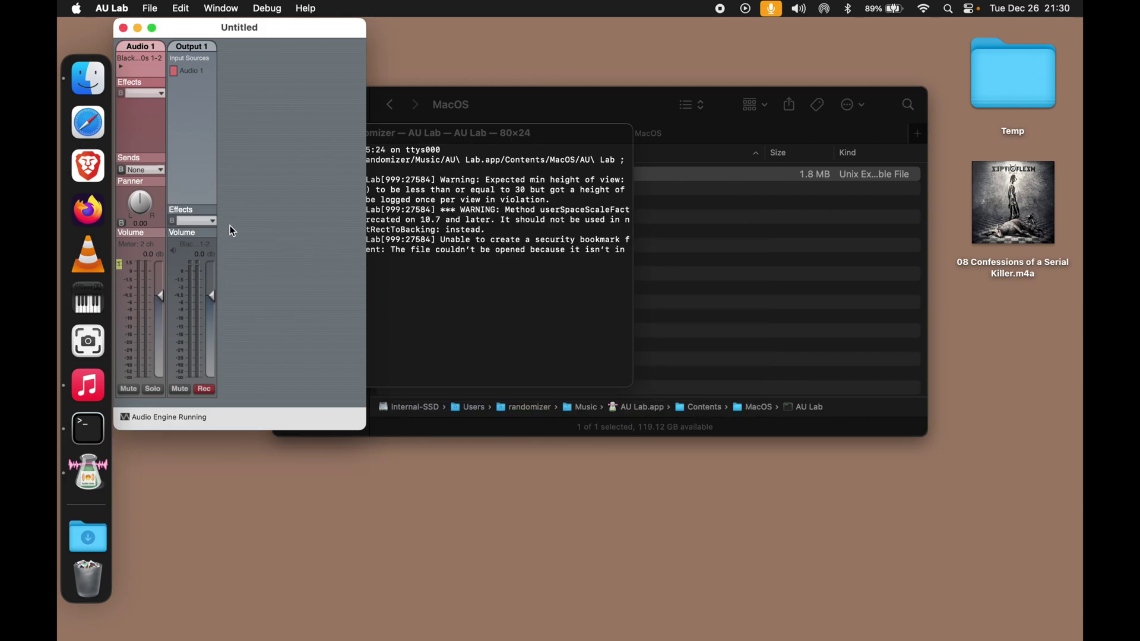
# Insert AUGraphicEQ as an effect on Output 1
pyautogui.click(214, 221)
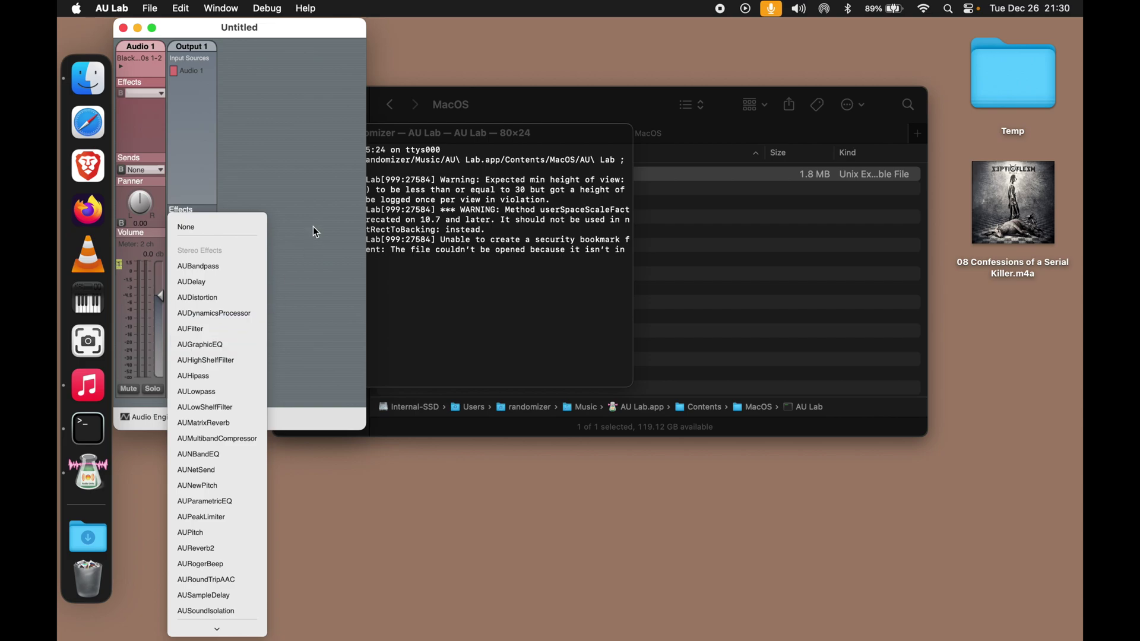
pyautogui.click(231, 347)
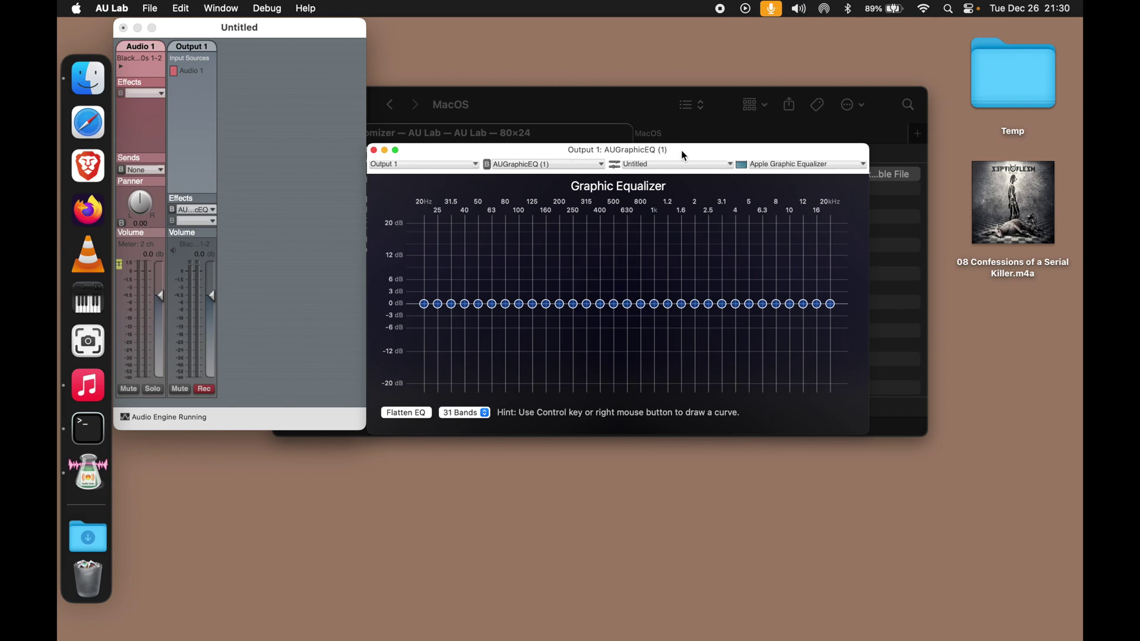
pyautogui.moveTo(686, 153)
pyautogui.mouseDown()
pyautogui.moveTo(714, 161)
pyautogui.moveTo(704, 163)
pyautogui.mouseUp()
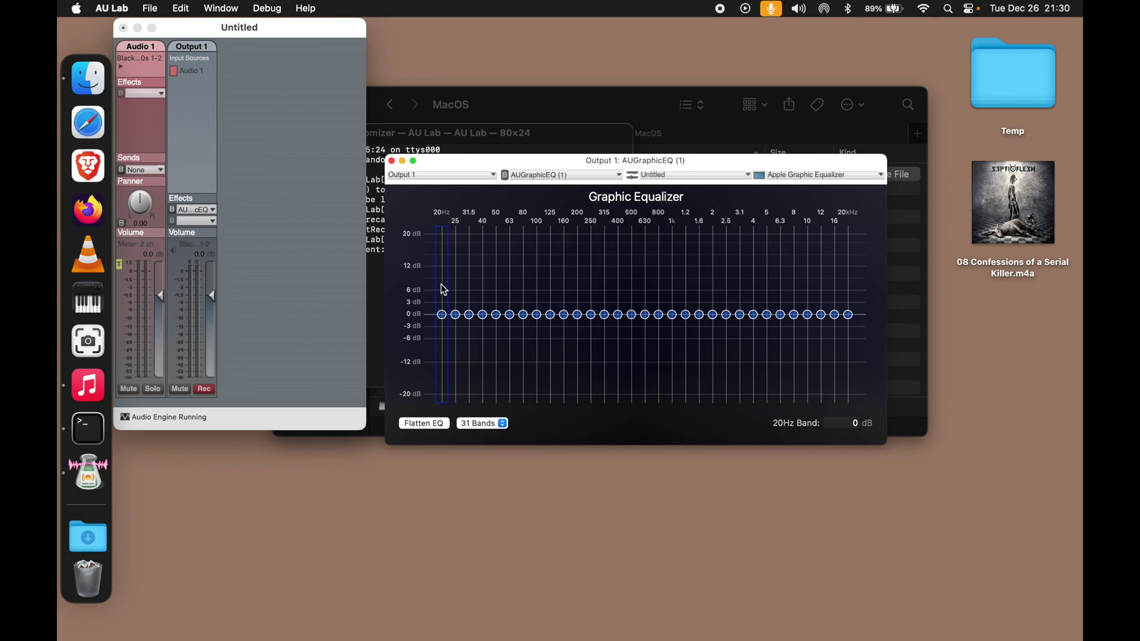
# Raise the 20 Hz through 80 Hz bands together to 1.24 dB
pyautogui.moveTo(440, 287); pyautogui.dragTo(526, 301)
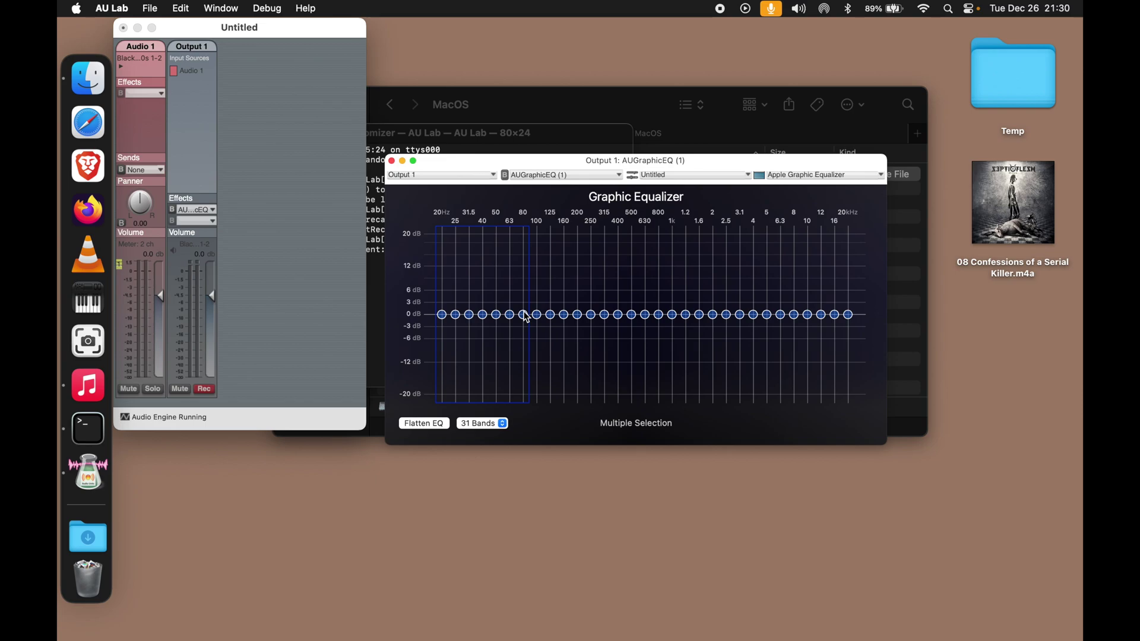
pyautogui.moveTo(526, 317); pyautogui.dragTo(528, 287)
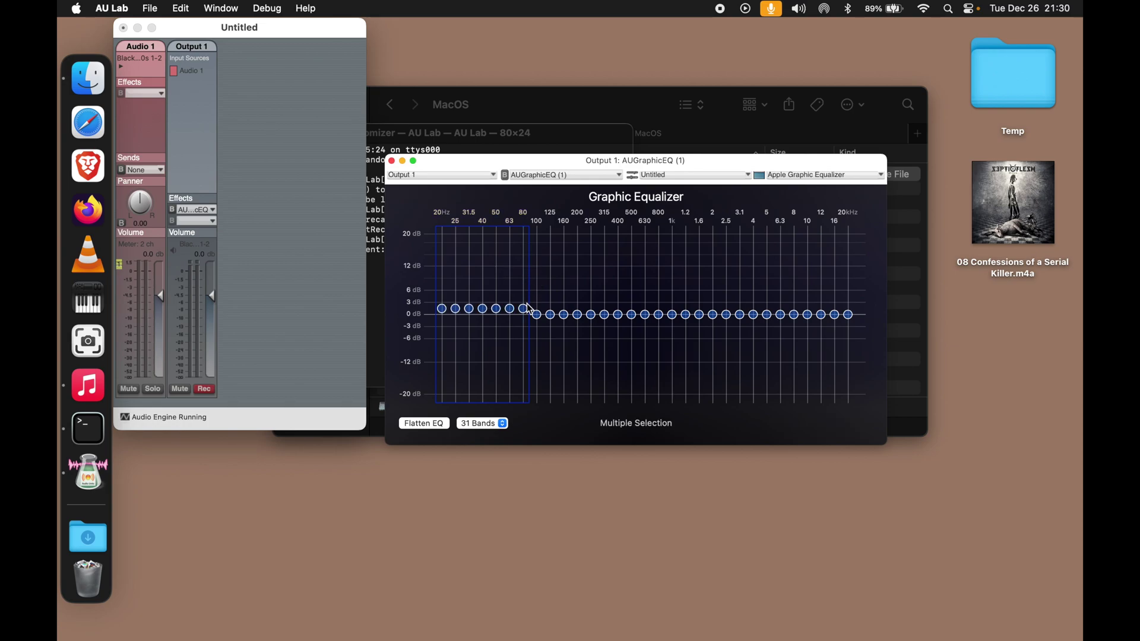
pyautogui.click(561, 421)
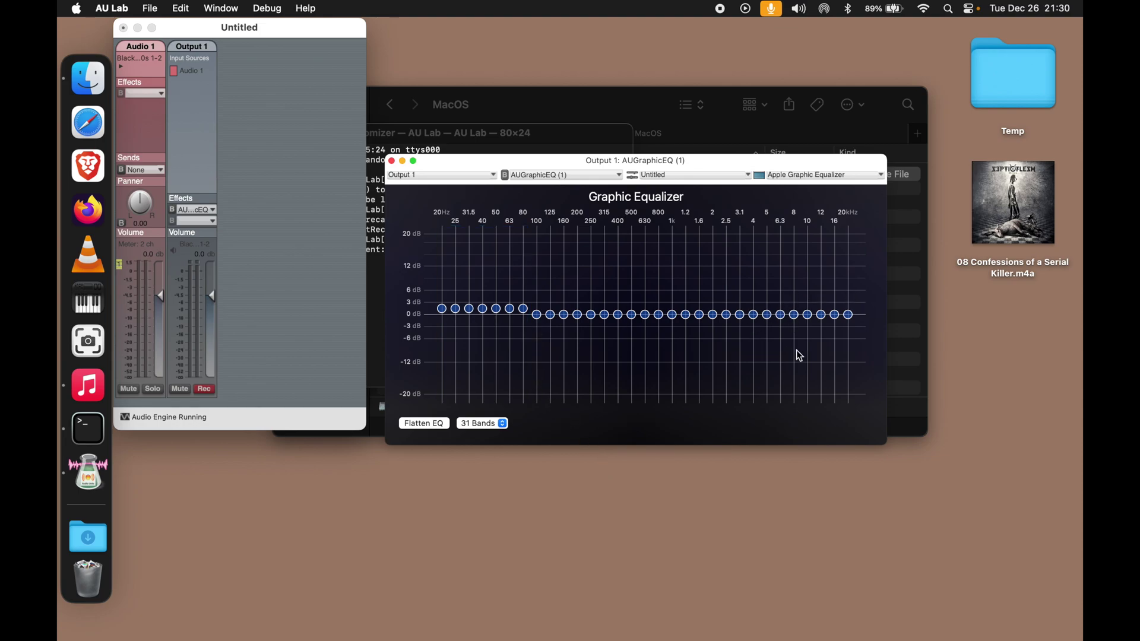
# Raise the 8 kHz through 20 kHz bands together to about 3.89 dB
pyautogui.click(797, 299)
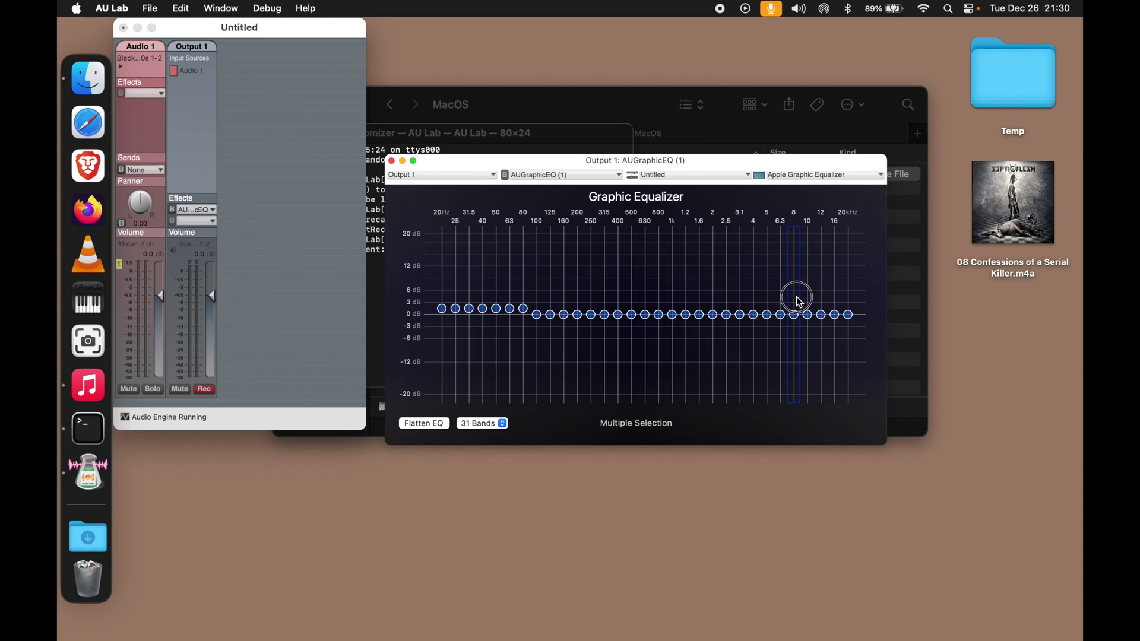
pyautogui.moveTo(798, 301); pyautogui.dragTo(859, 303)
pyautogui.moveTo(850, 317); pyautogui.dragTo(843, 352)
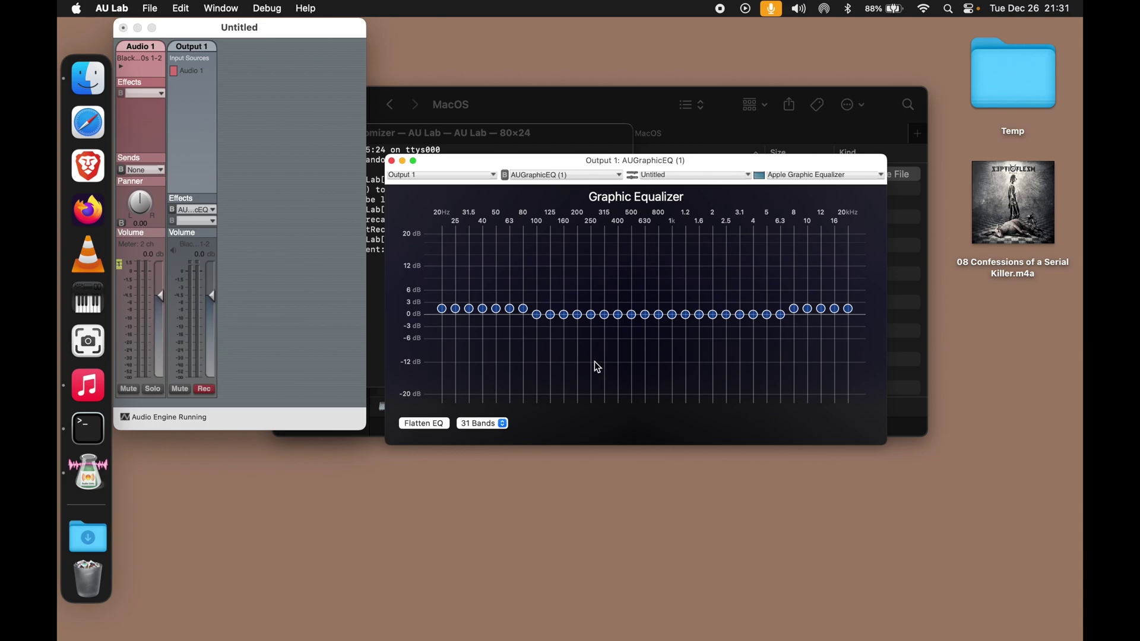
# Close the equalizer, save the mixer document as 'My EQ', and close the My EQ.trak window
pyautogui.click(391, 161)
pyautogui.click(245, 149)
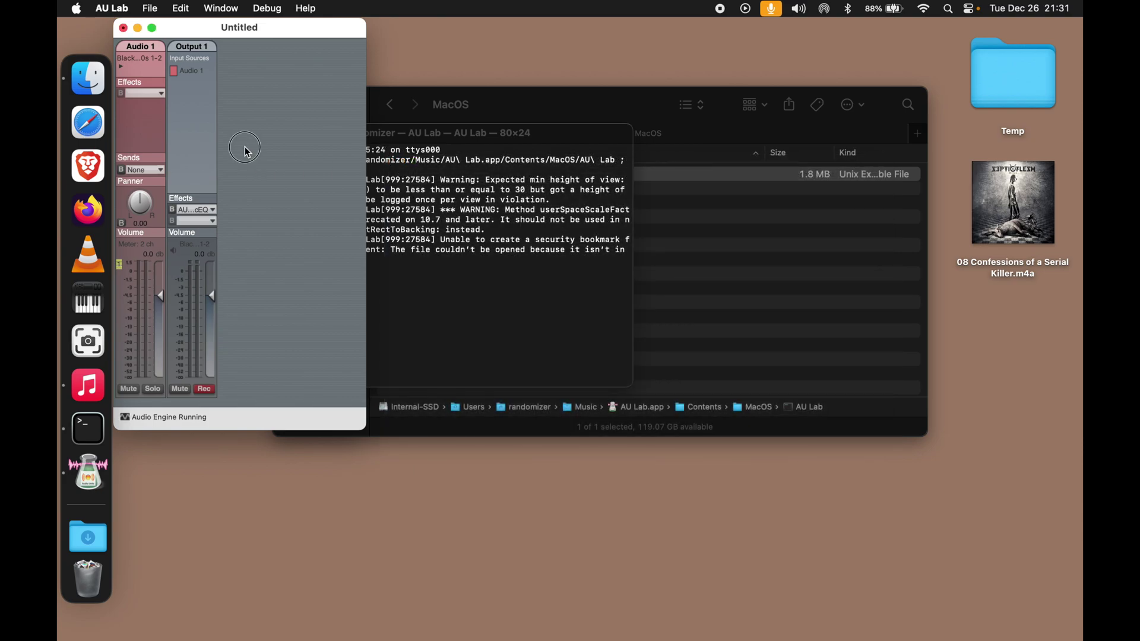
pyautogui.click(151, 8)
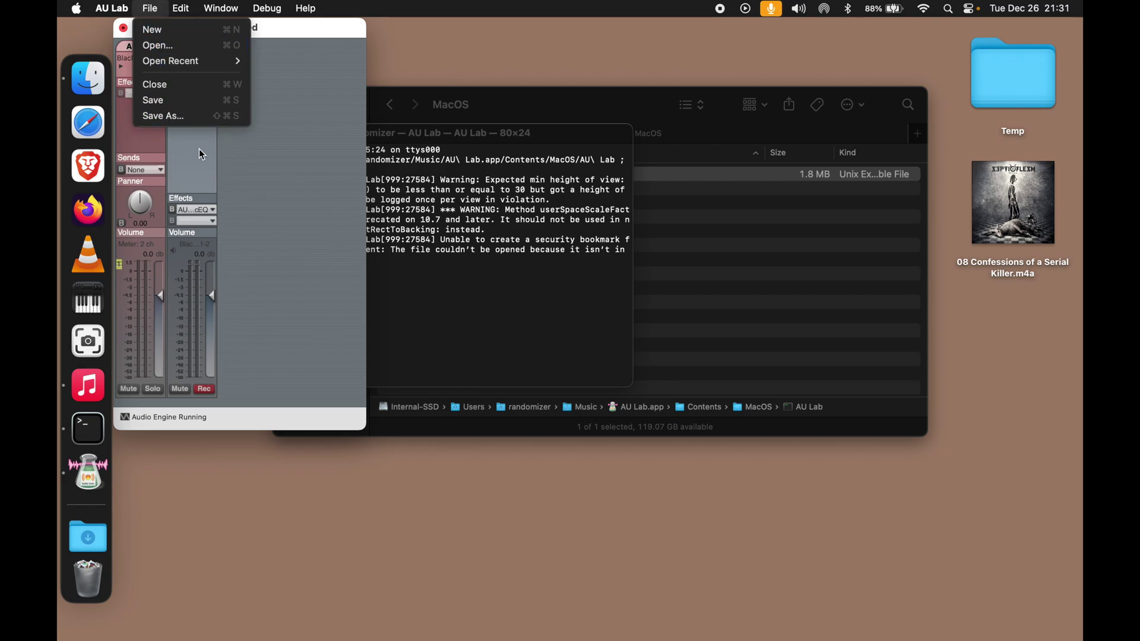
pyautogui.click(280, 221)
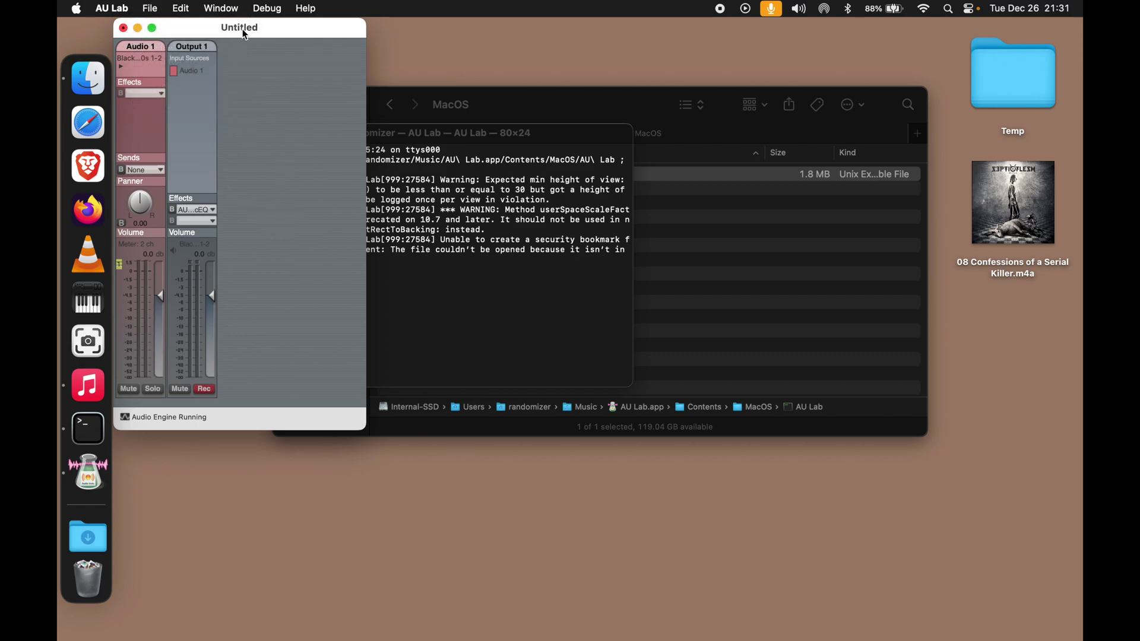
pyautogui.click(150, 8)
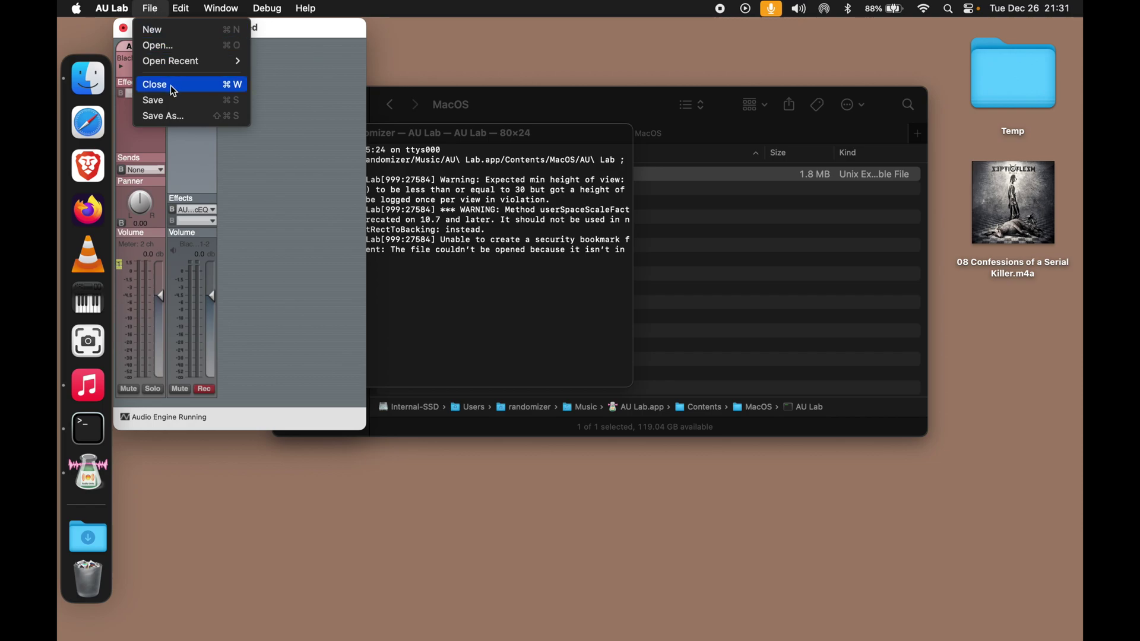
pyautogui.click(172, 116)
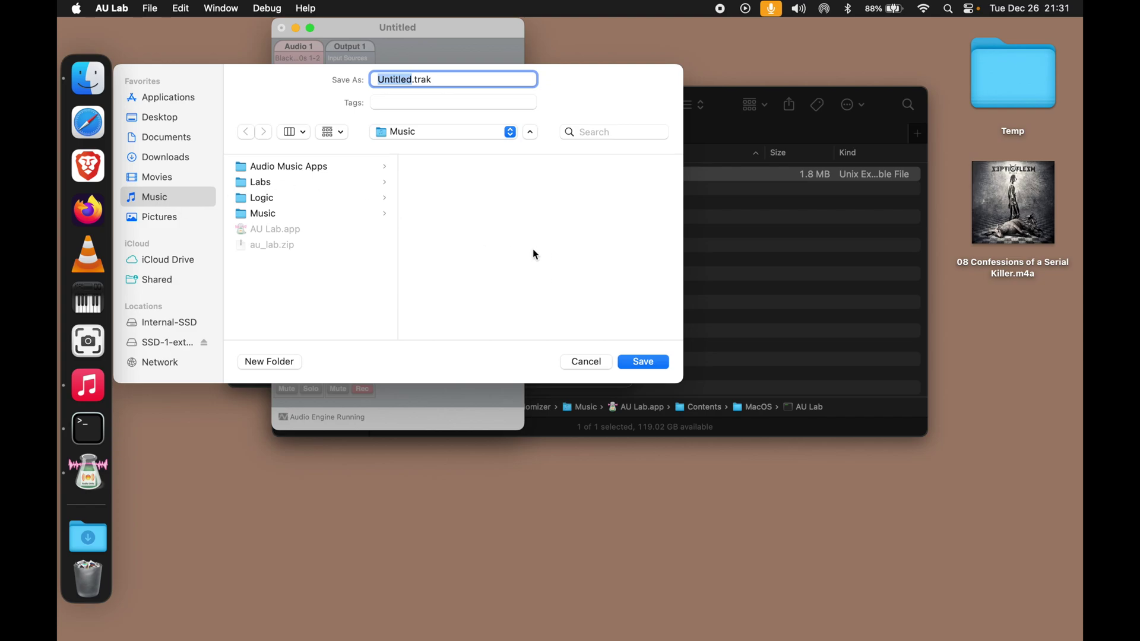
pyautogui.write('My EQ')
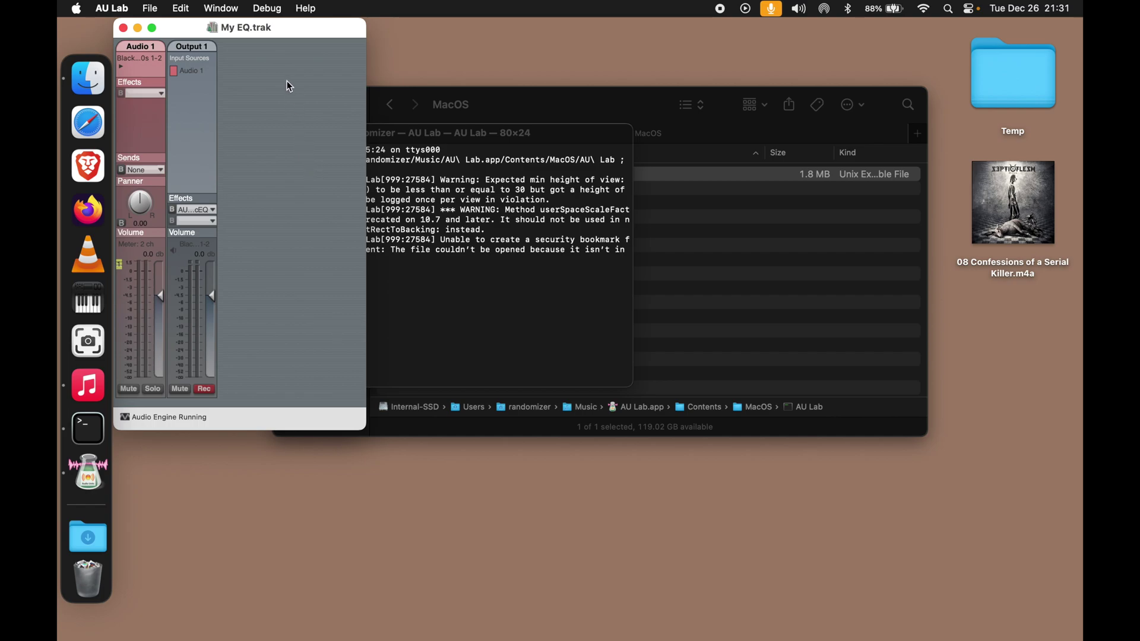
pyautogui.click(126, 29)
pyautogui.click(122, 8)
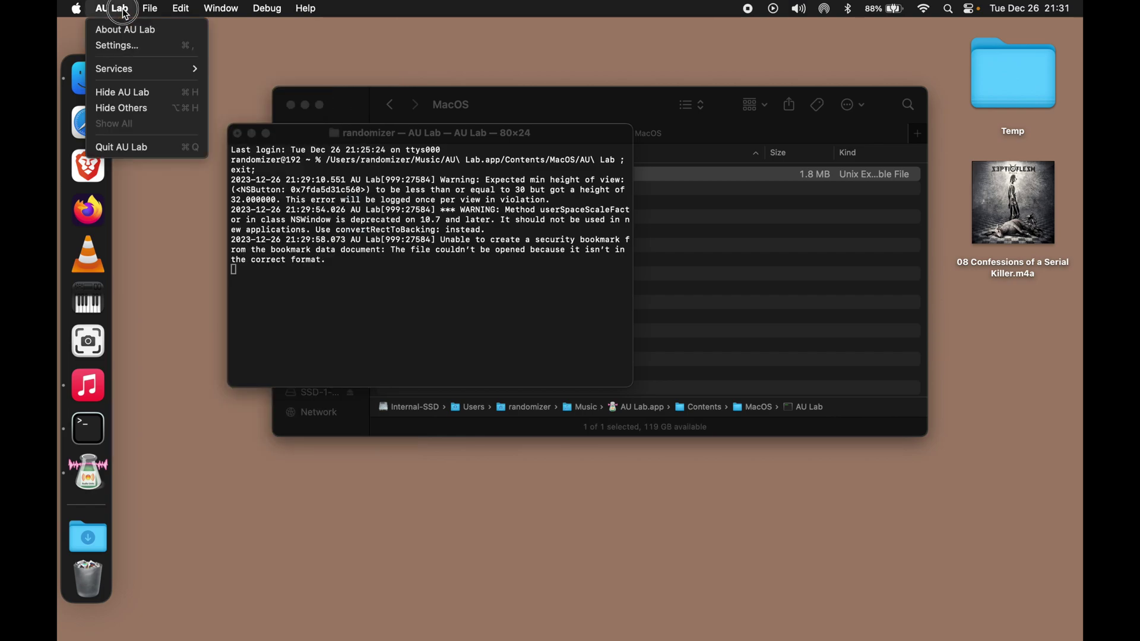
# In Document settings, choose 'Open a specific document', pick Music/My EQ.trak, then close settings
pyautogui.click(127, 54)
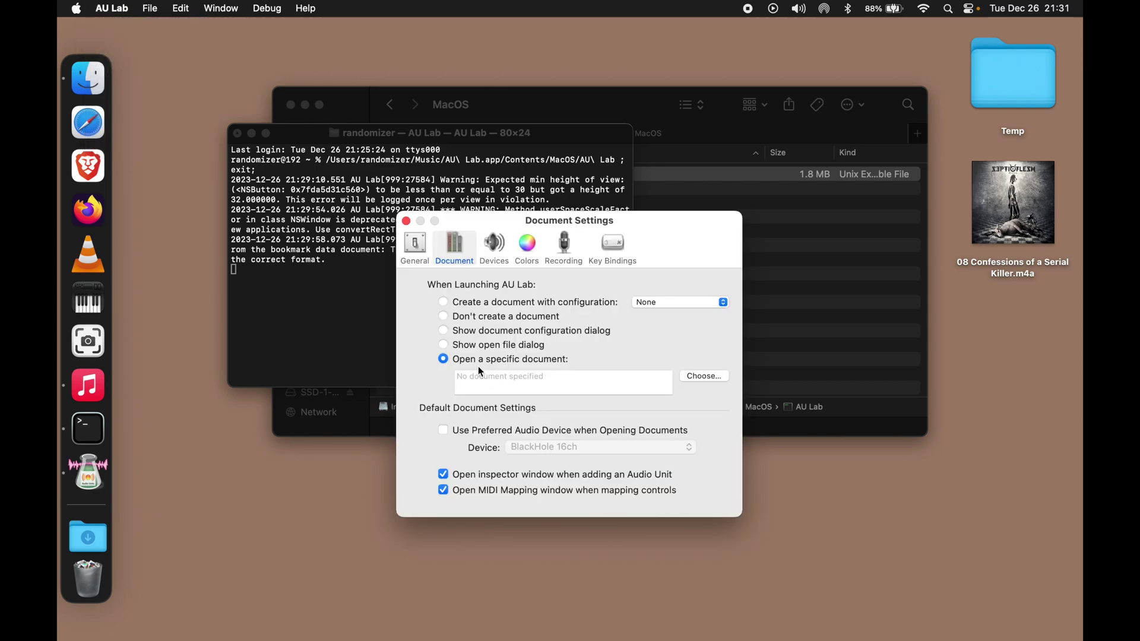
pyautogui.click(478, 365)
pyautogui.click(701, 378)
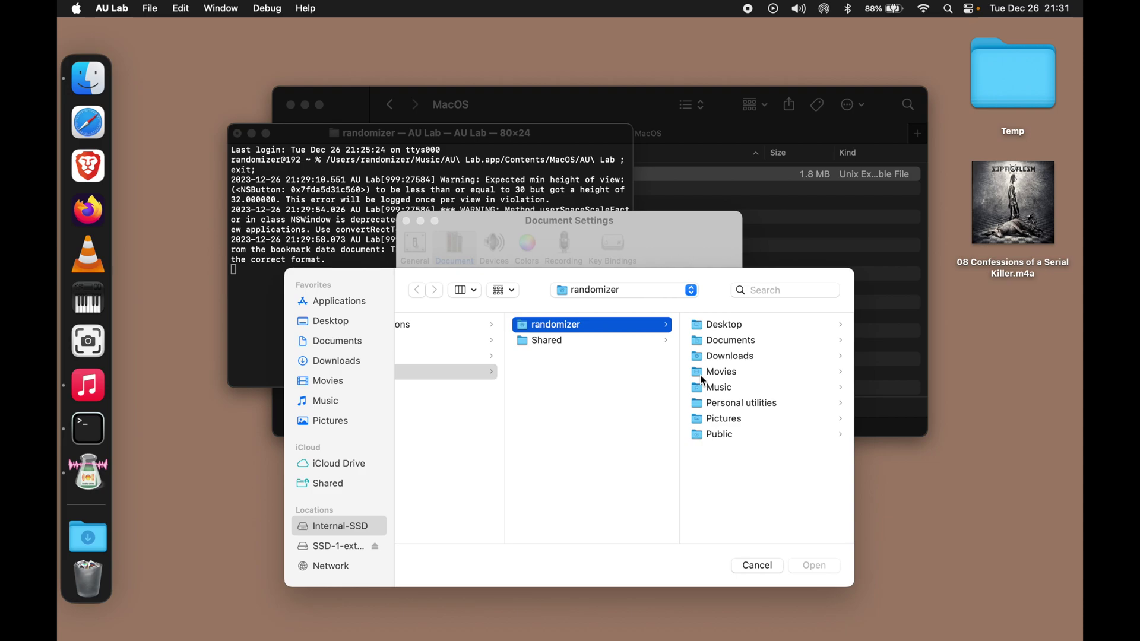
pyautogui.click(327, 401)
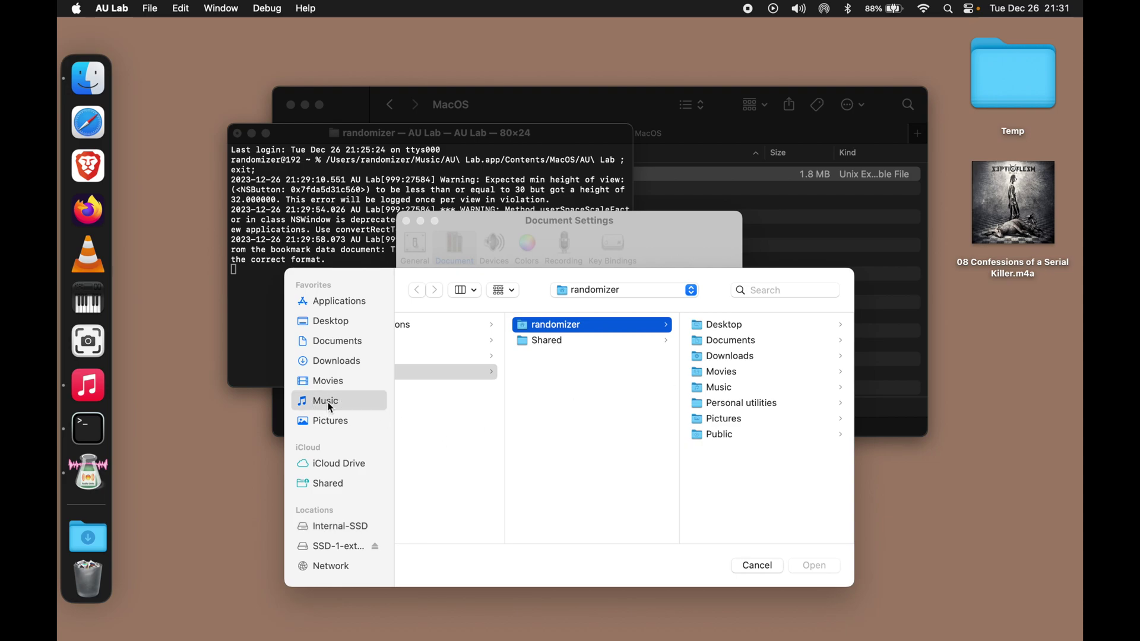
pyautogui.click(424, 425)
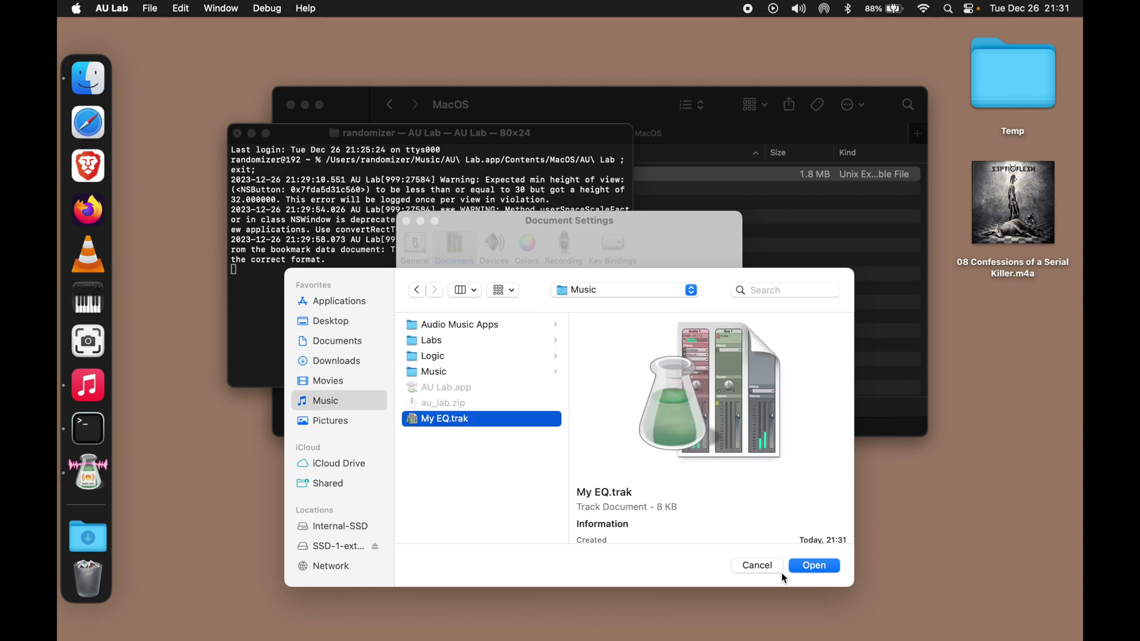
pyautogui.click(815, 566)
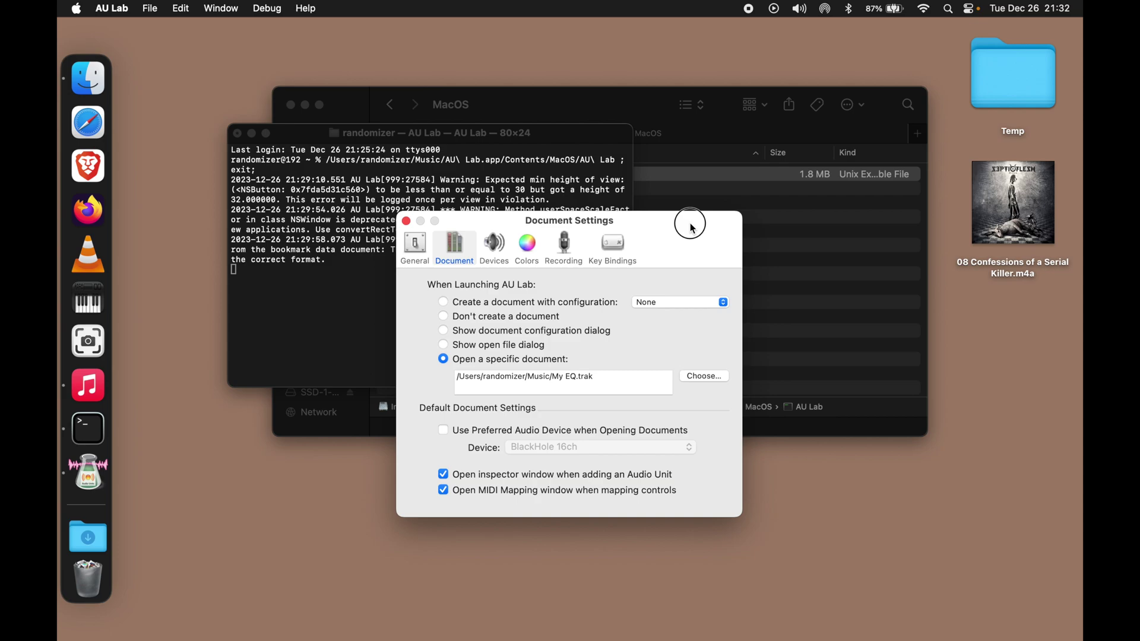
pyautogui.click(406, 221)
# Quit Terminal, terminating the running AU Lab process
pyautogui.click(376, 297)
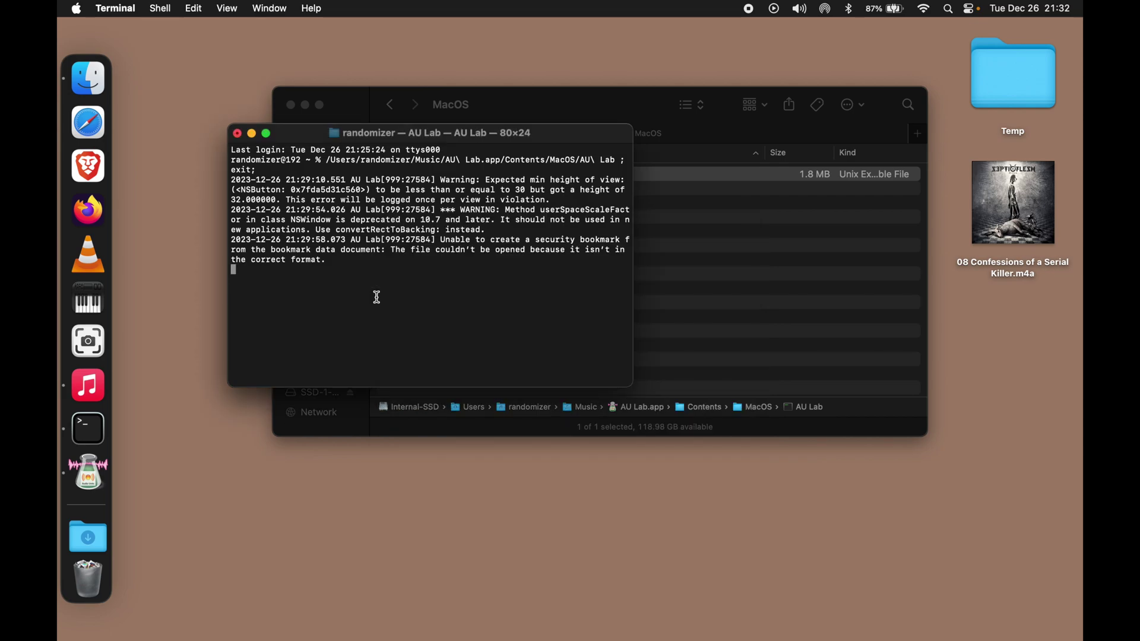
pyautogui.click(126, 6)
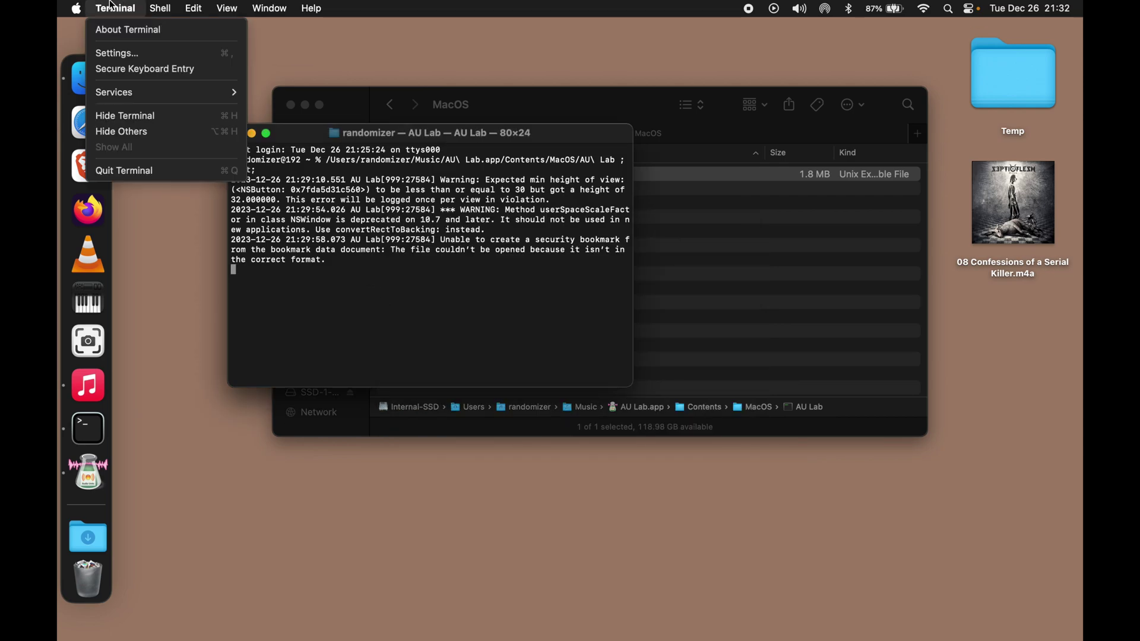
pyautogui.click(119, 170)
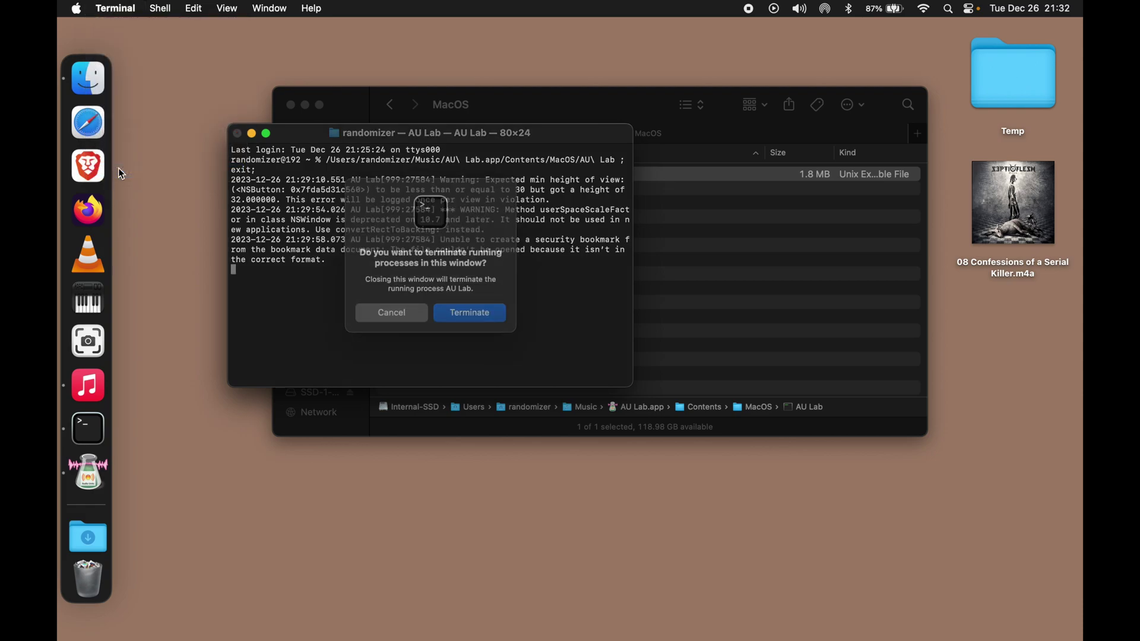
pyautogui.click(487, 318)
# Make an 'AU Lab alias' of the AU Lab executable and move it into Music
pyautogui.click(465, 289)
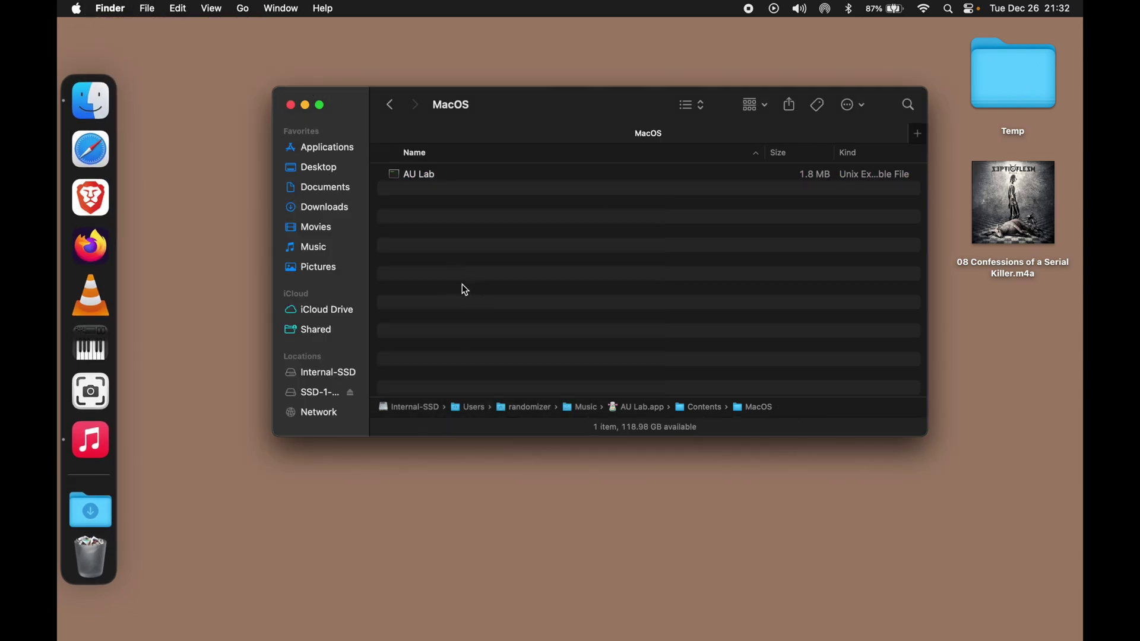
pyautogui.click(396, 178)
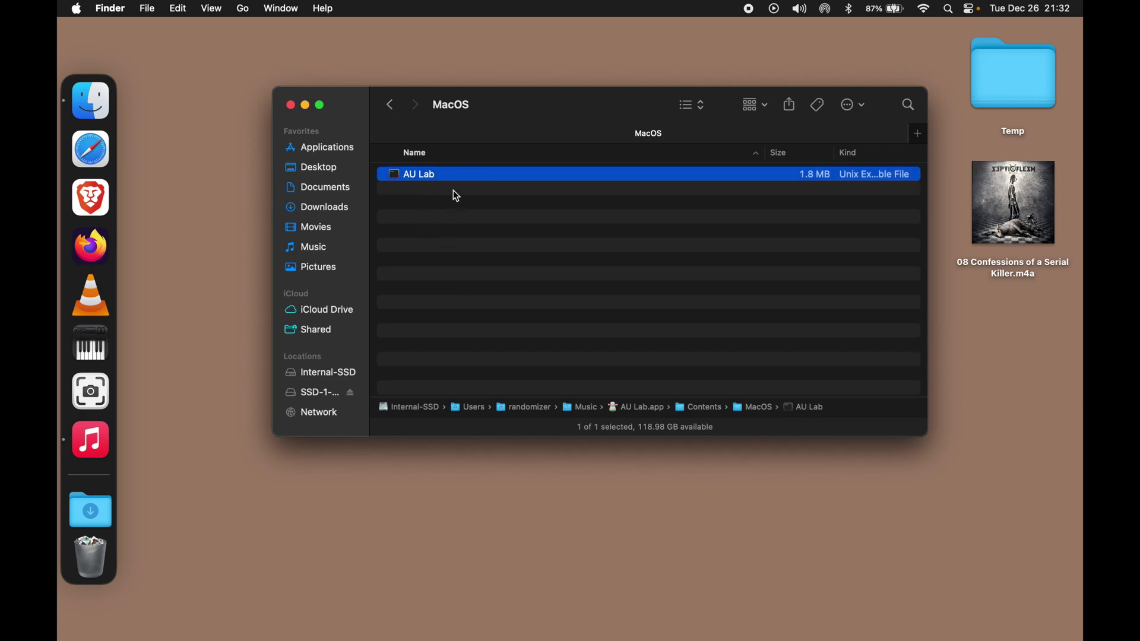
pyautogui.rightClick(397, 182)
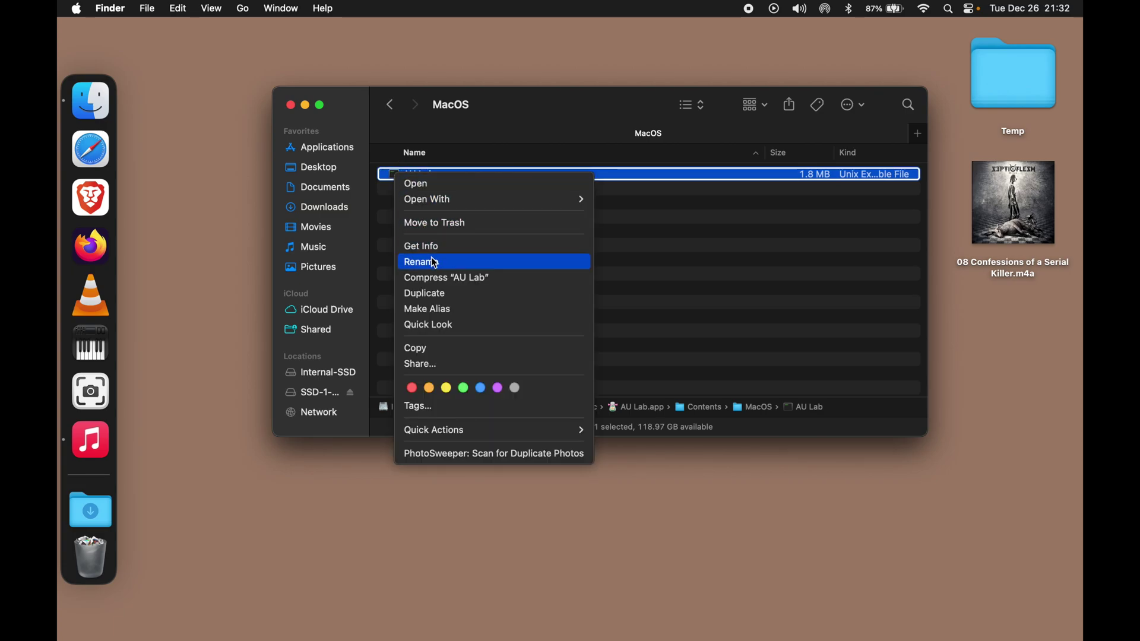
pyautogui.click(454, 310)
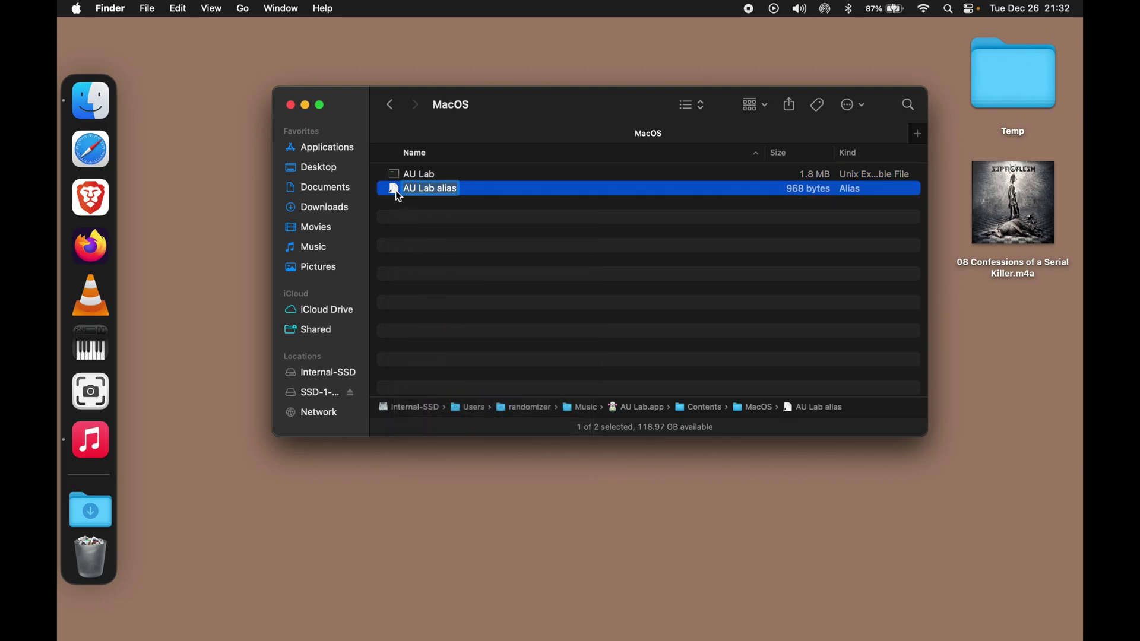
pyautogui.click(395, 194)
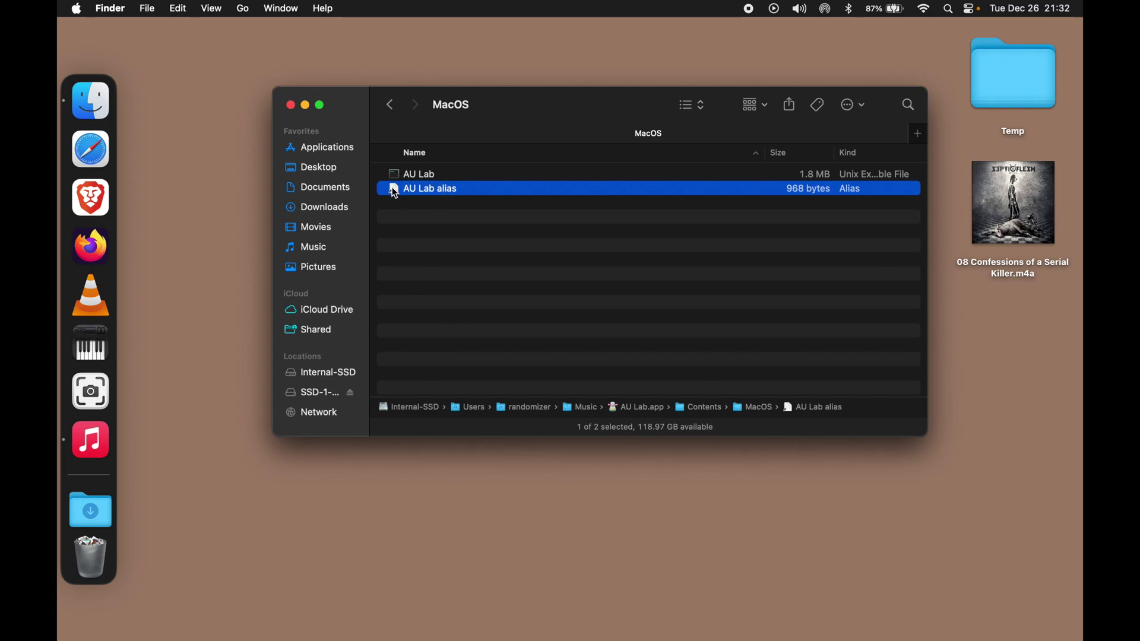
pyautogui.moveTo(395, 193); pyautogui.dragTo(309, 250)
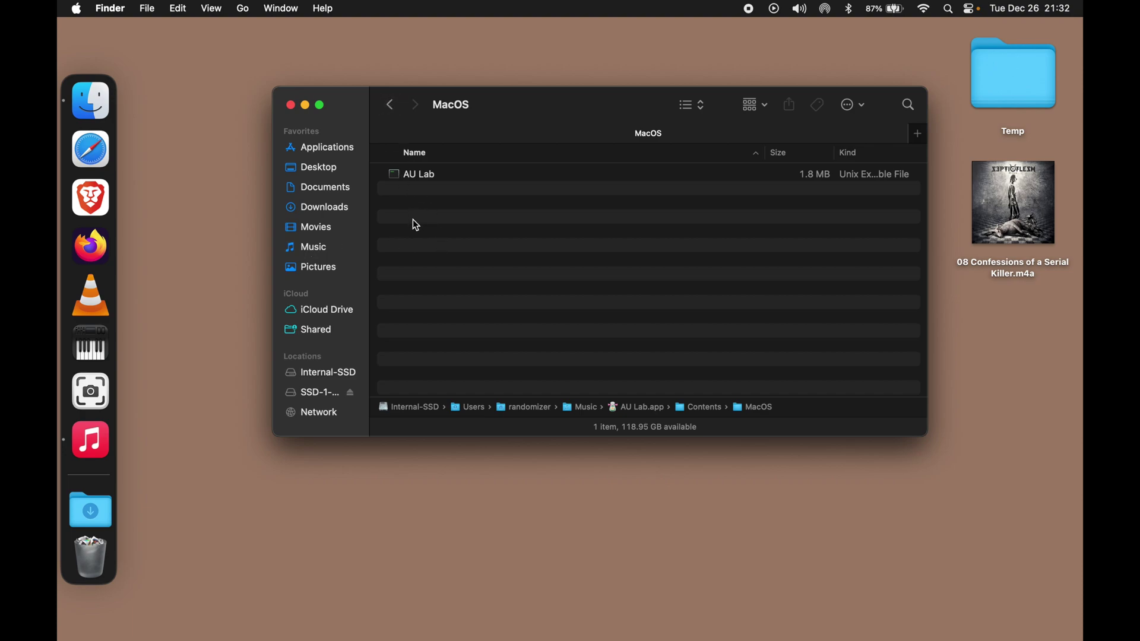
# Reopen Finder on the Music folder and check the AU Lab alias and My EQ.trak
pyautogui.click(390, 105)
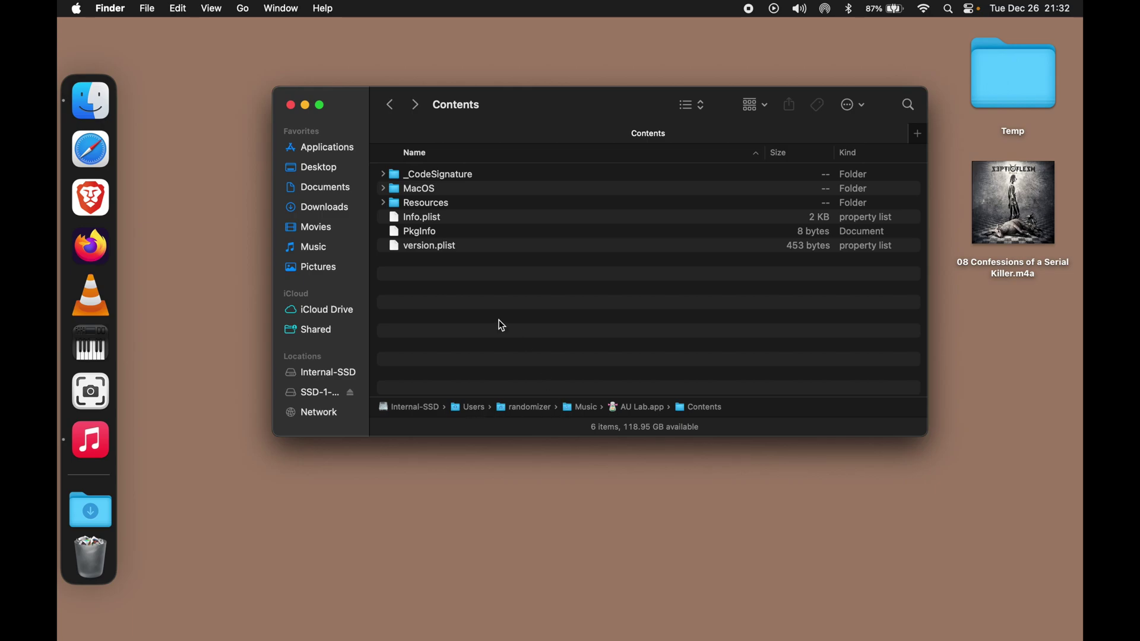
pyautogui.click(292, 106)
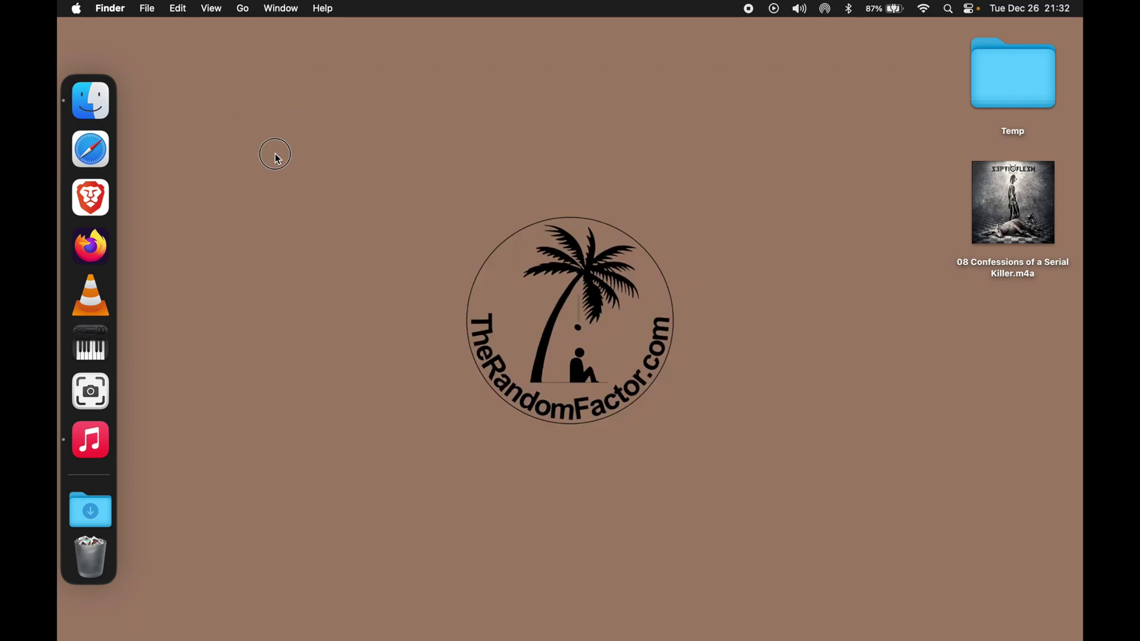
pyautogui.click(90, 99)
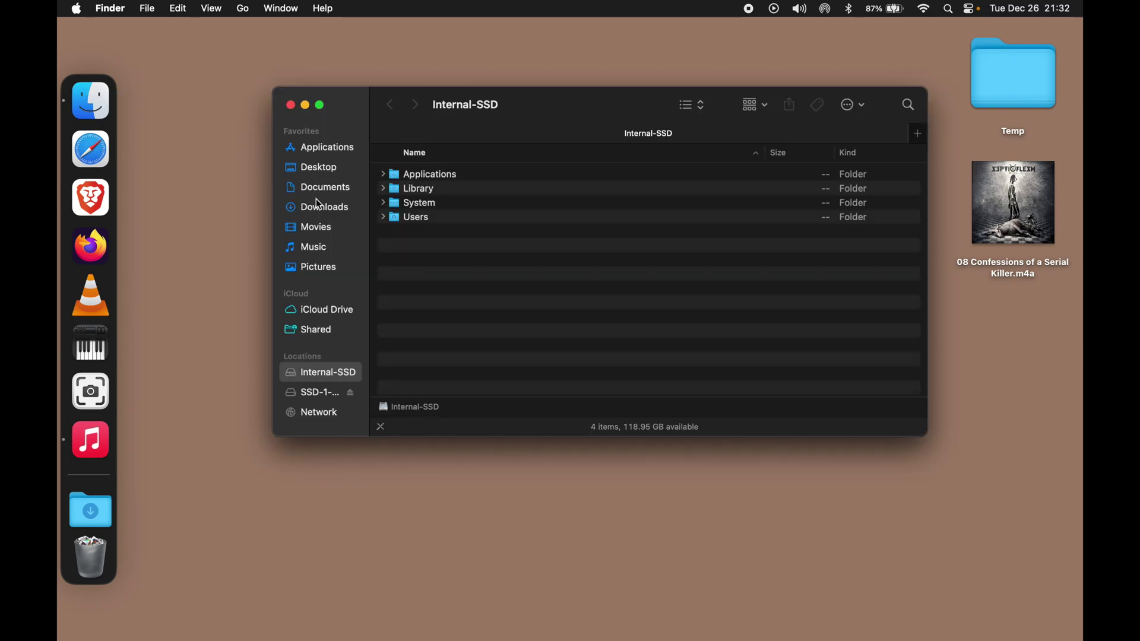
pyautogui.click(321, 247)
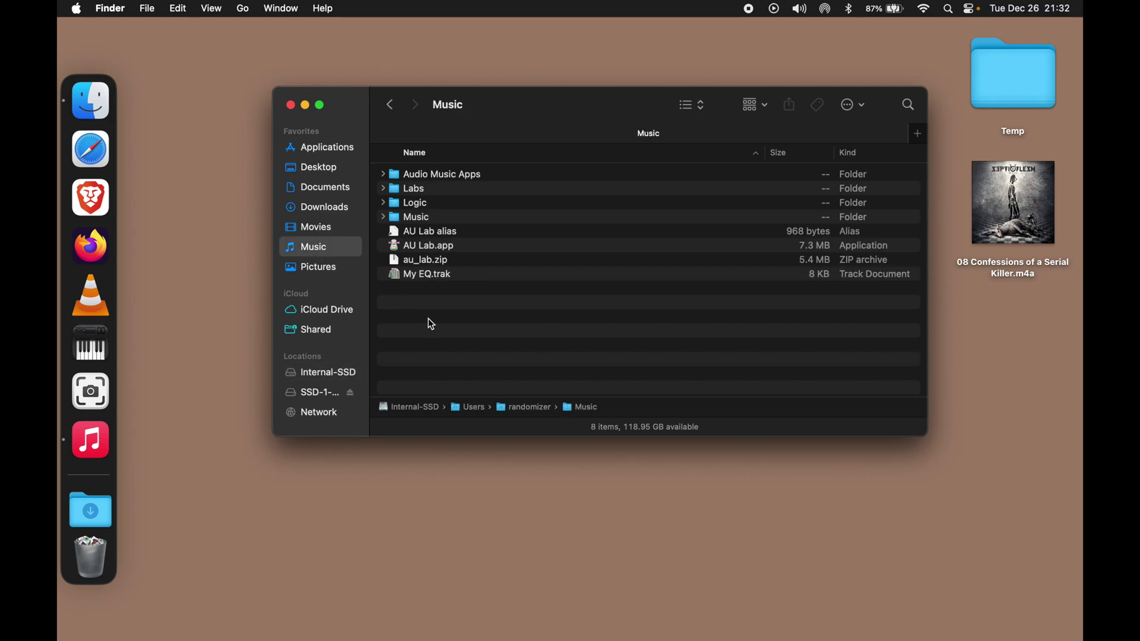
pyautogui.click(397, 279)
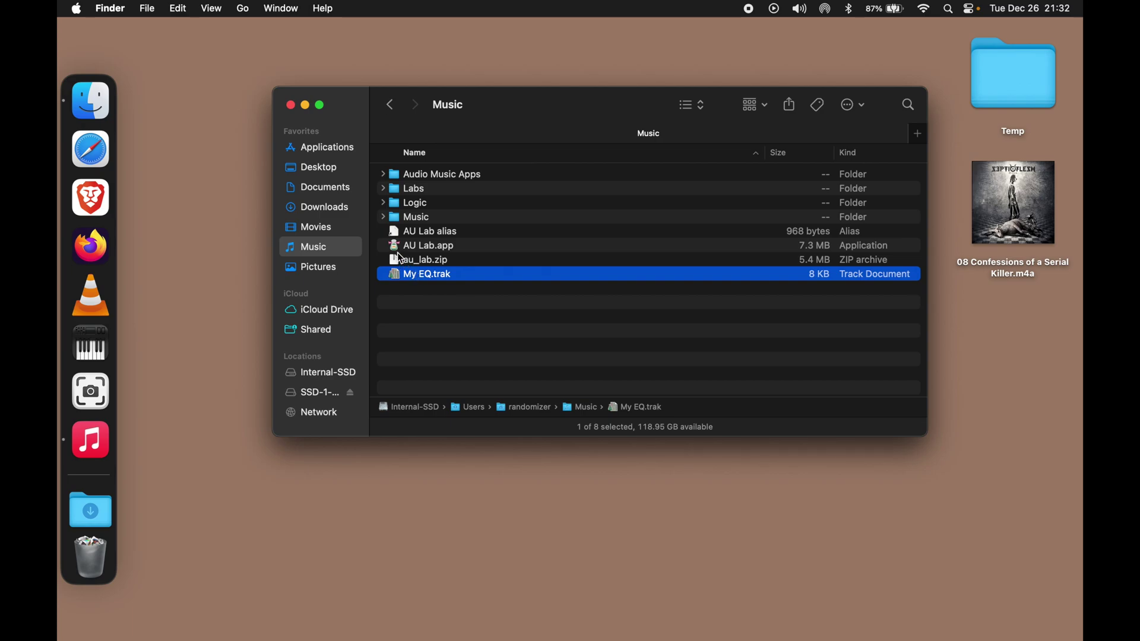
pyautogui.click(397, 233)
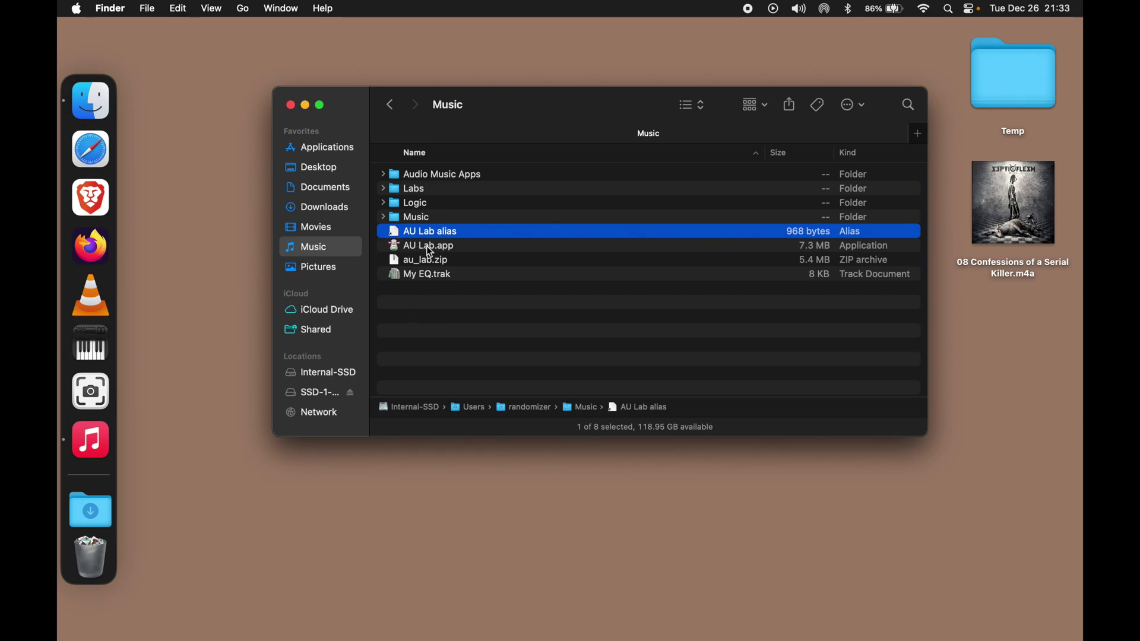
pyautogui.click(411, 319)
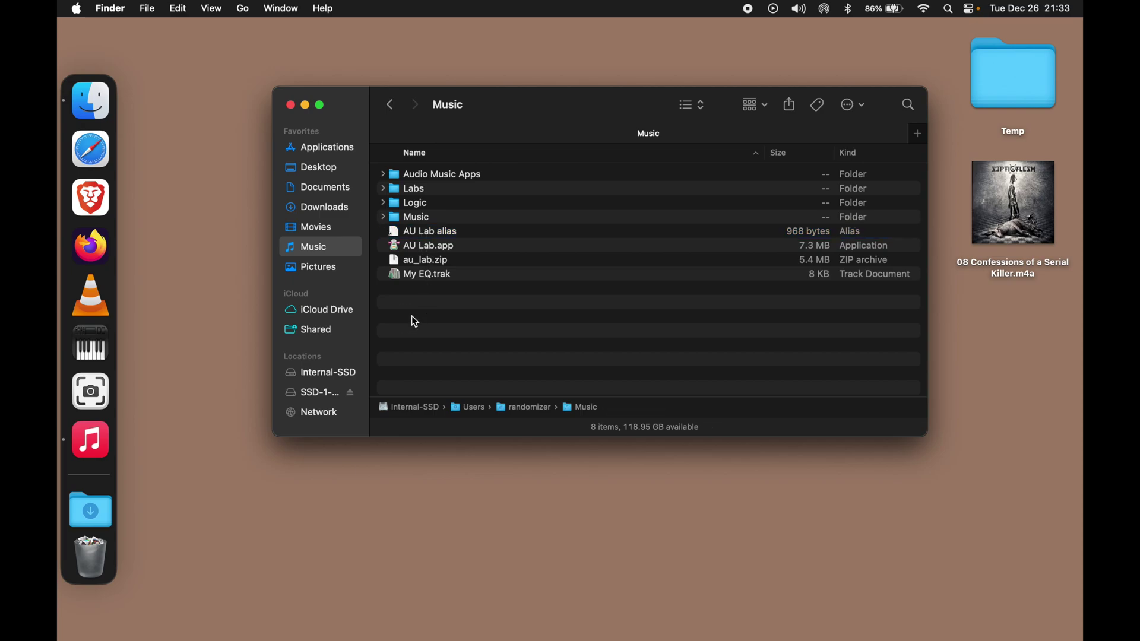
# Launch AU Lab via its alias and inspect Output 1's AUGraphicEQ editor, then close it
pyautogui.doubleClick(396, 236)
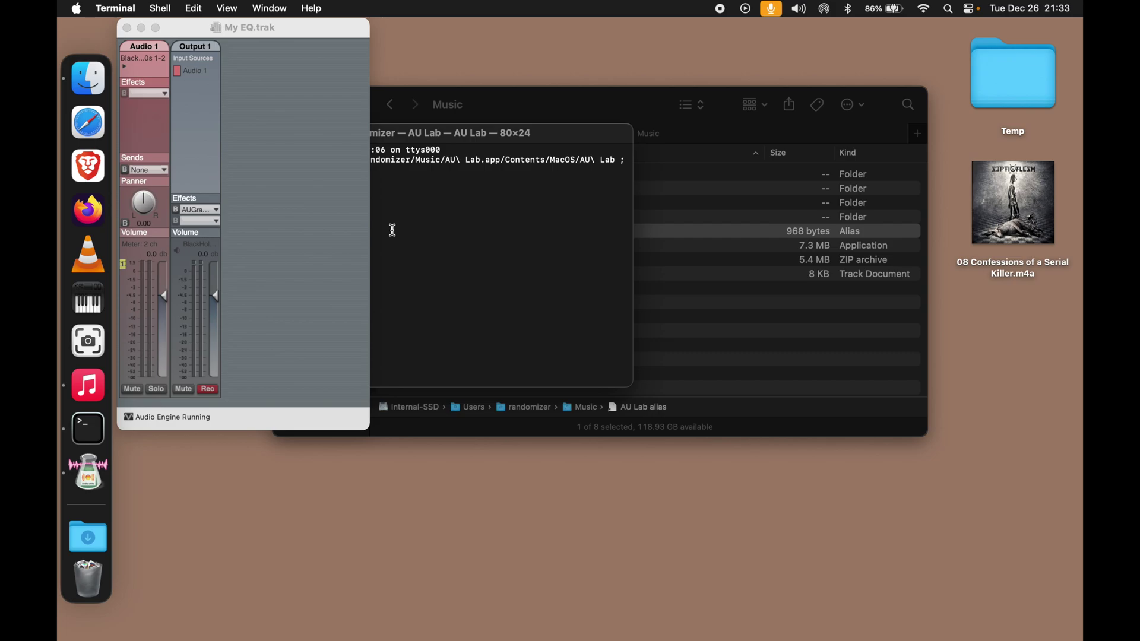
pyautogui.click(198, 210)
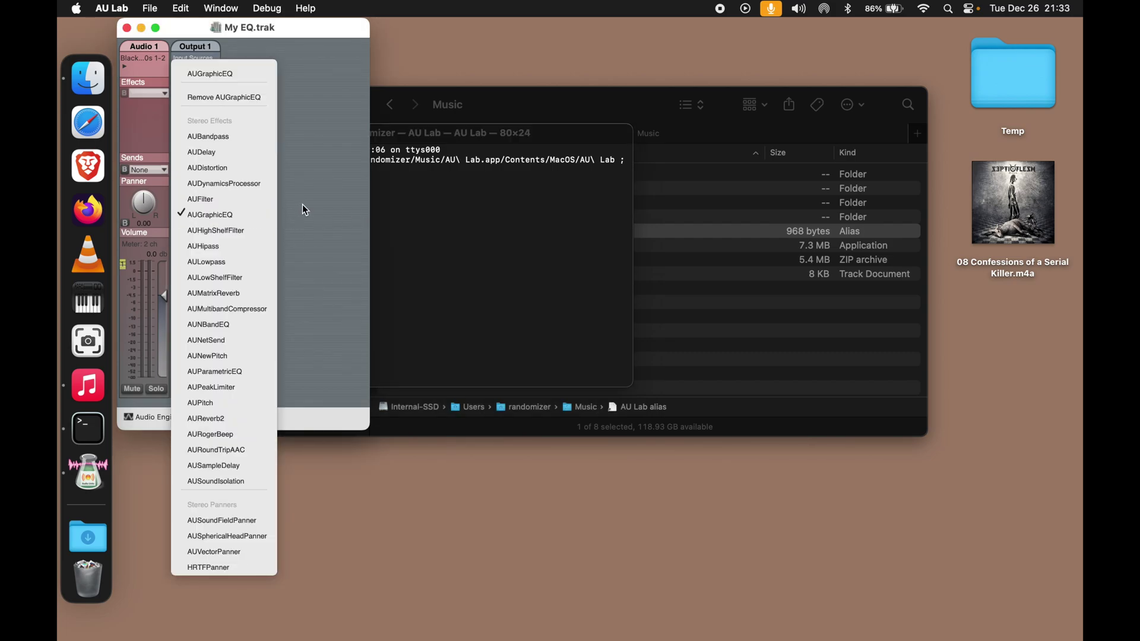
pyautogui.click(301, 208)
pyautogui.click(216, 209)
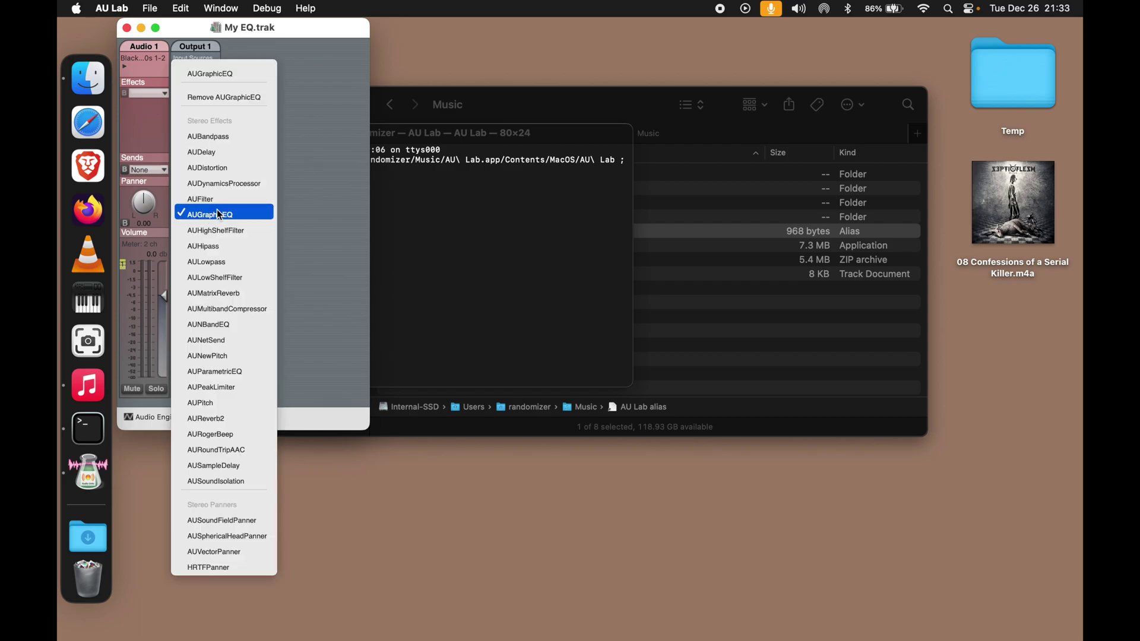
pyautogui.click(240, 76)
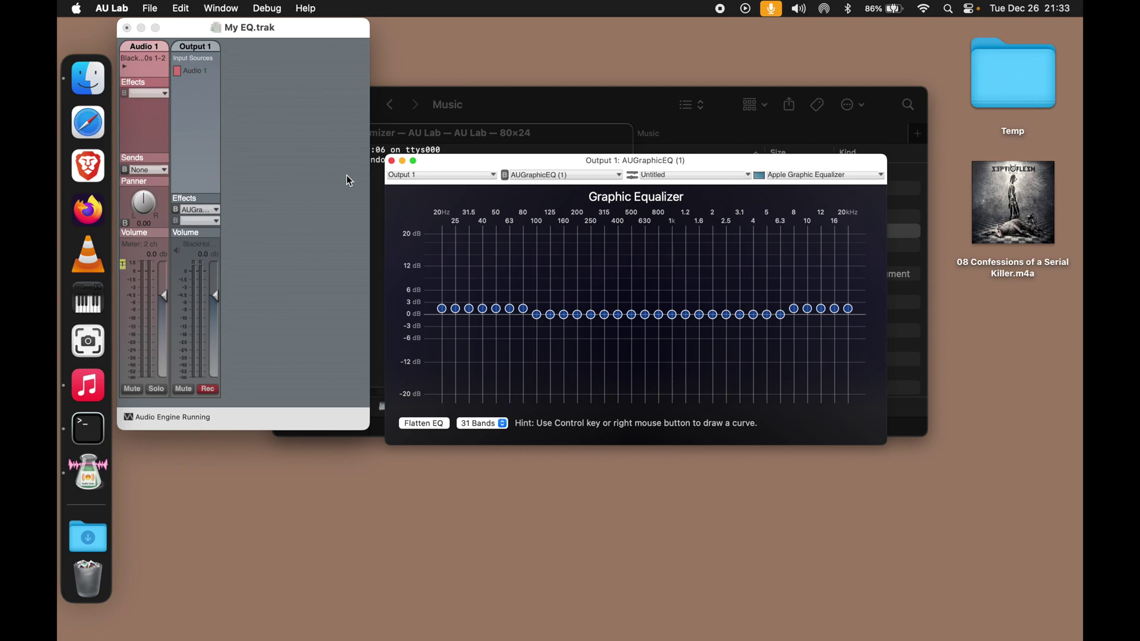
pyautogui.click(392, 161)
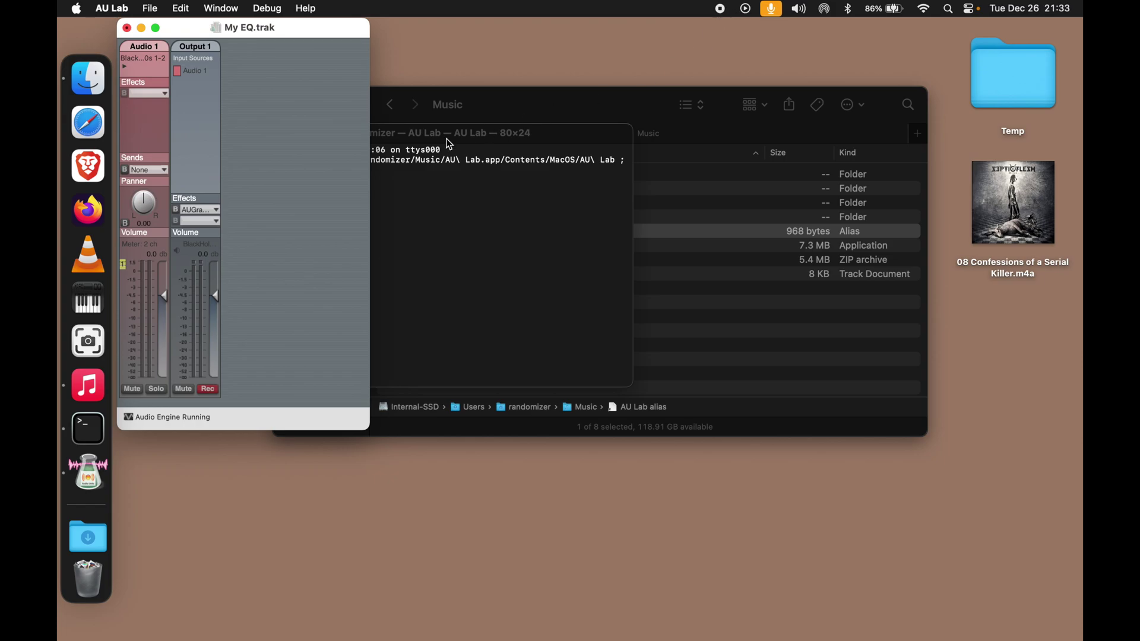
# Briefly play 'Baby Can I Hold You' in Music, pause it, and minimize the window
pyautogui.click(88, 384)
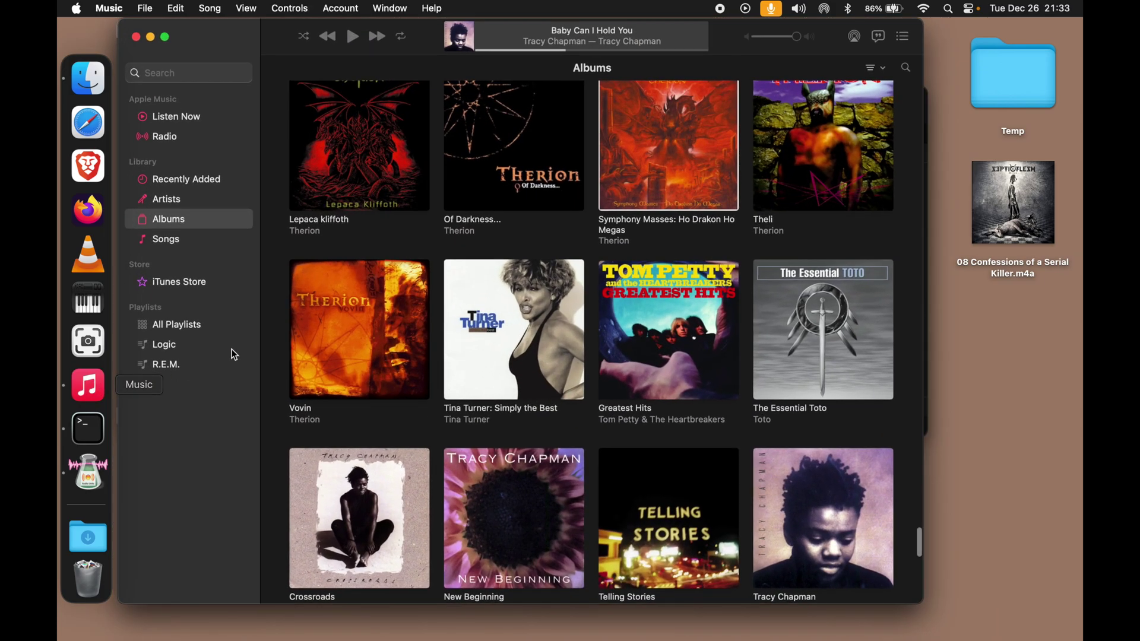
pyautogui.click(353, 37)
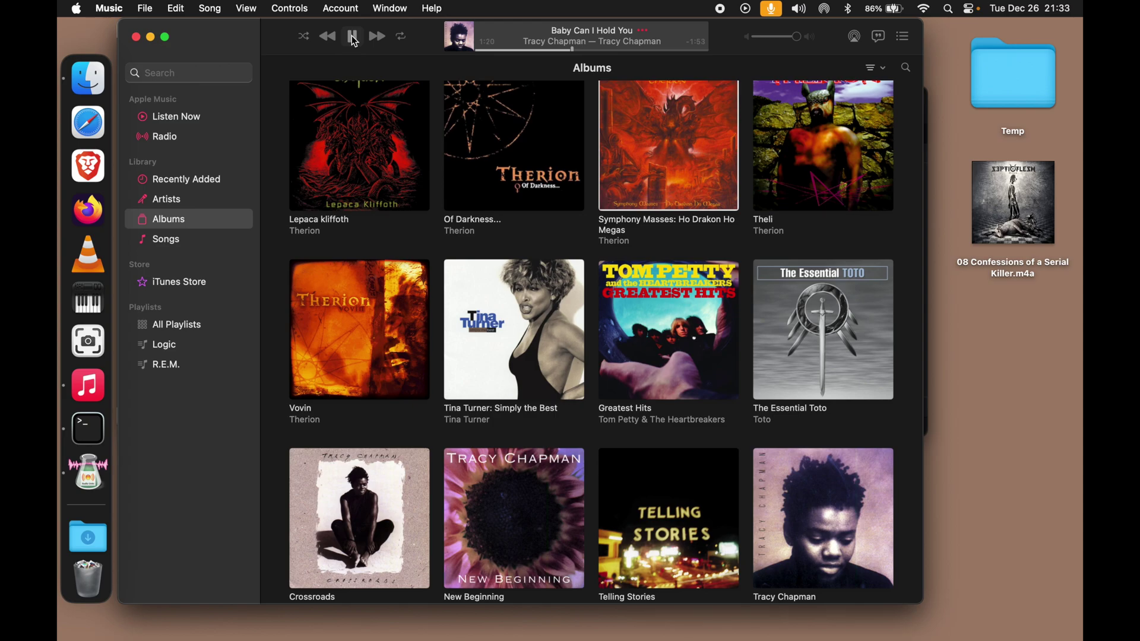
pyautogui.click(352, 37)
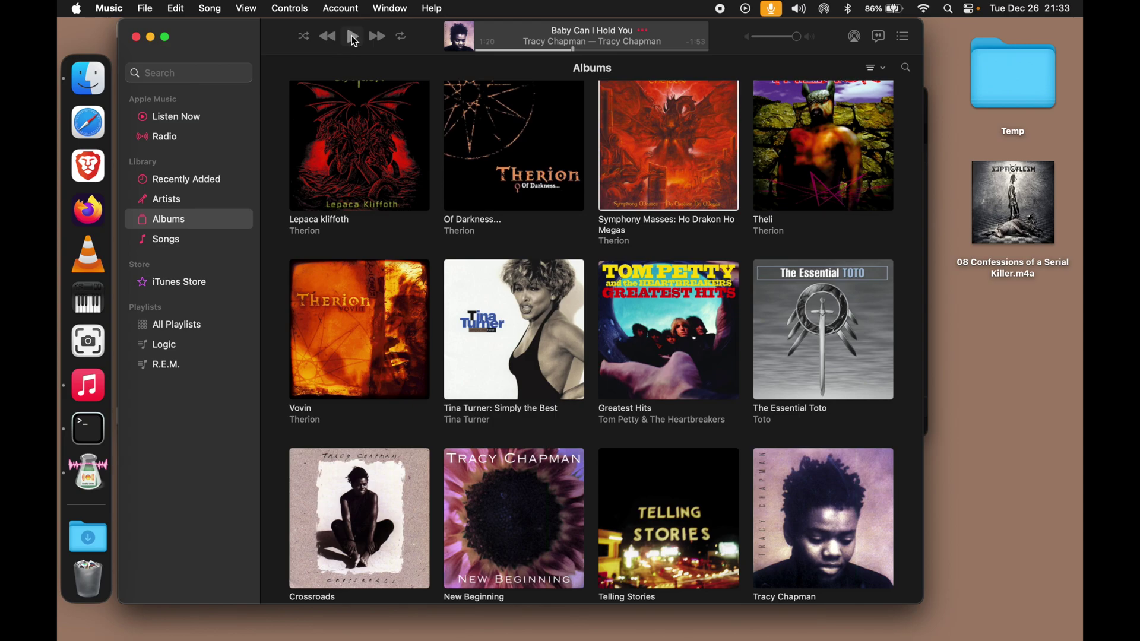
pyautogui.click(150, 37)
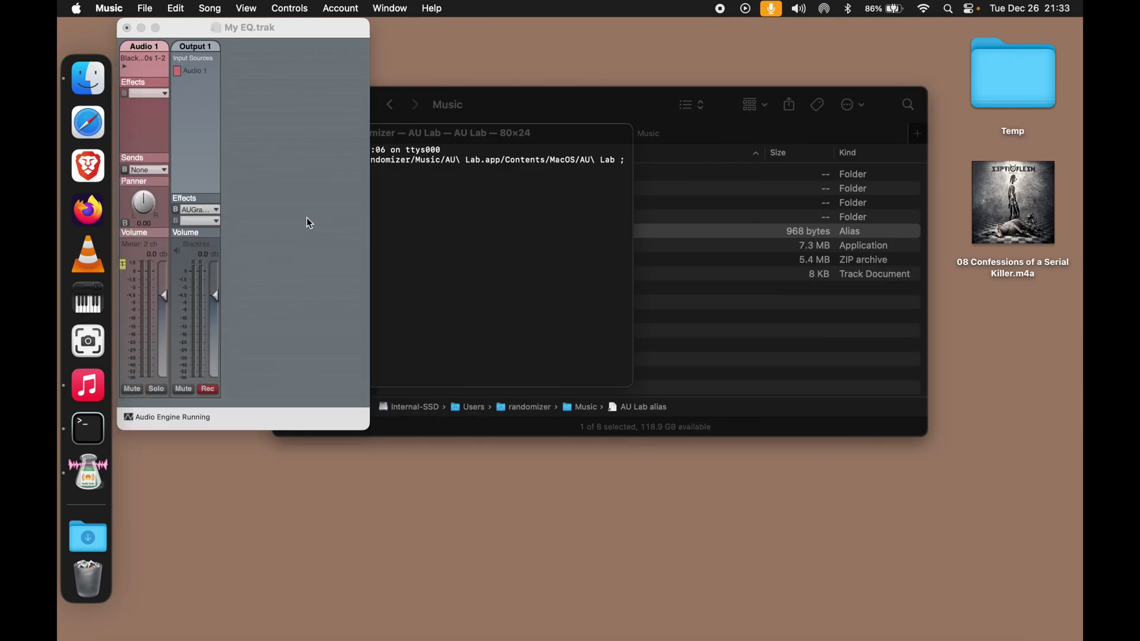